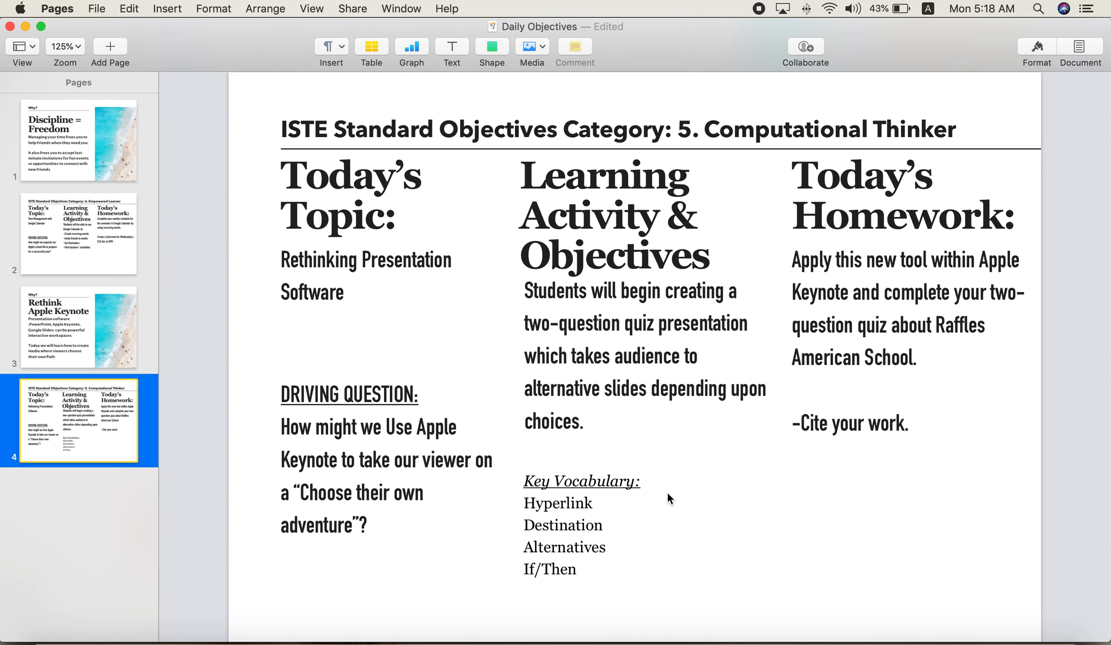
Switch to the Choose Your Own Adventure presentation in Keynote
{"action": "key", "text": "super+Tab"}
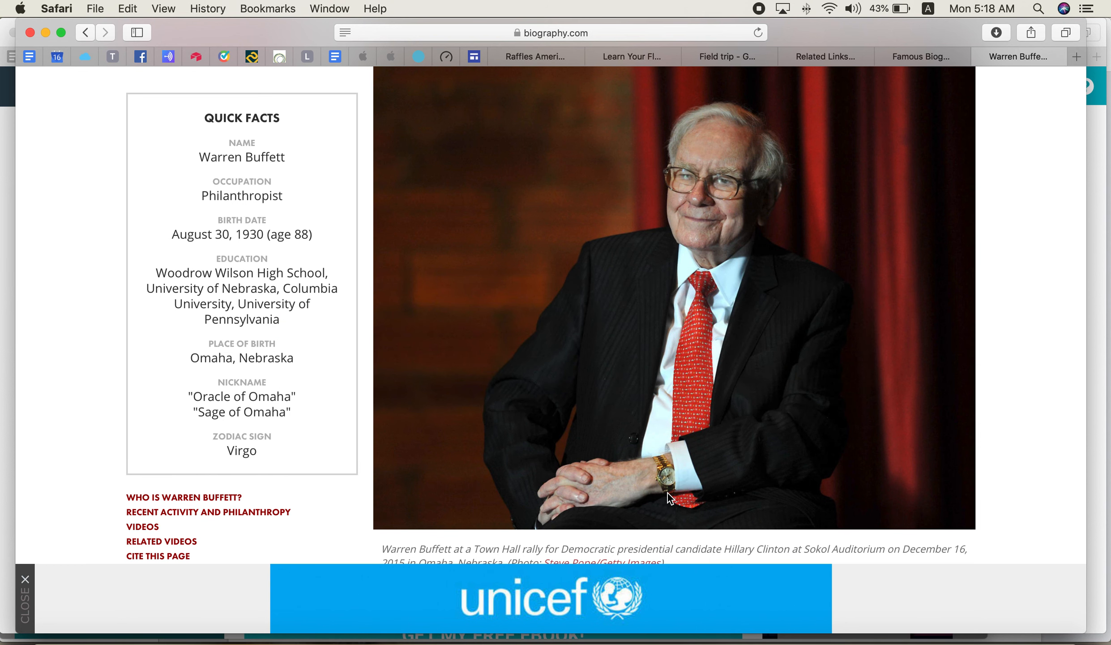
{"action": "key", "text": "super+Tab"}
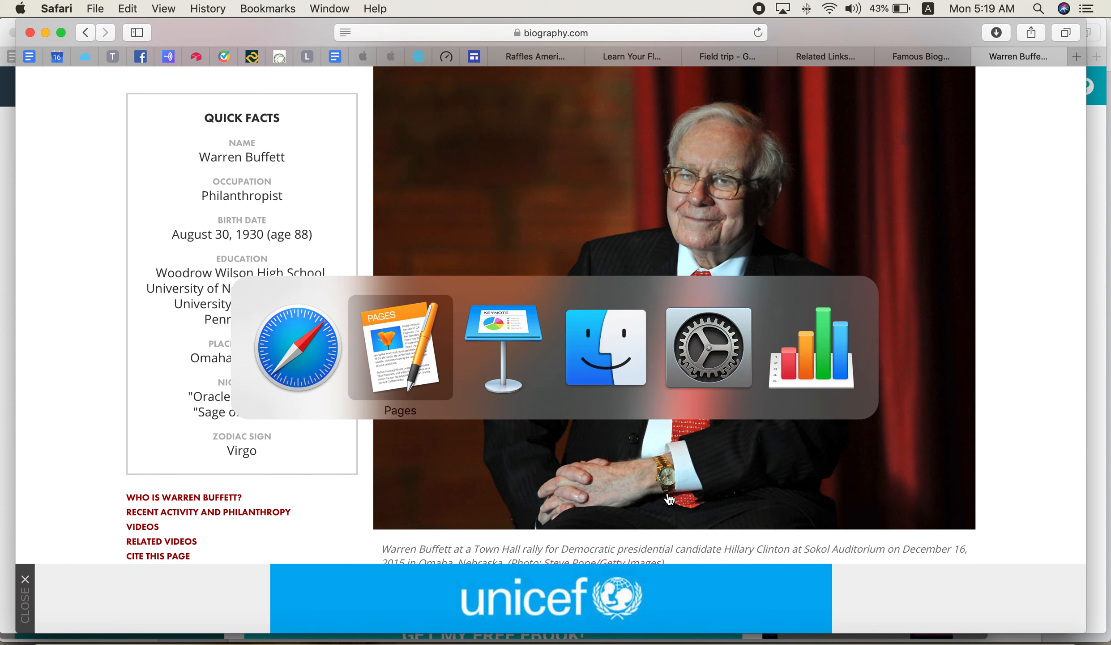
{"action": "key", "text": "super+Tab"}
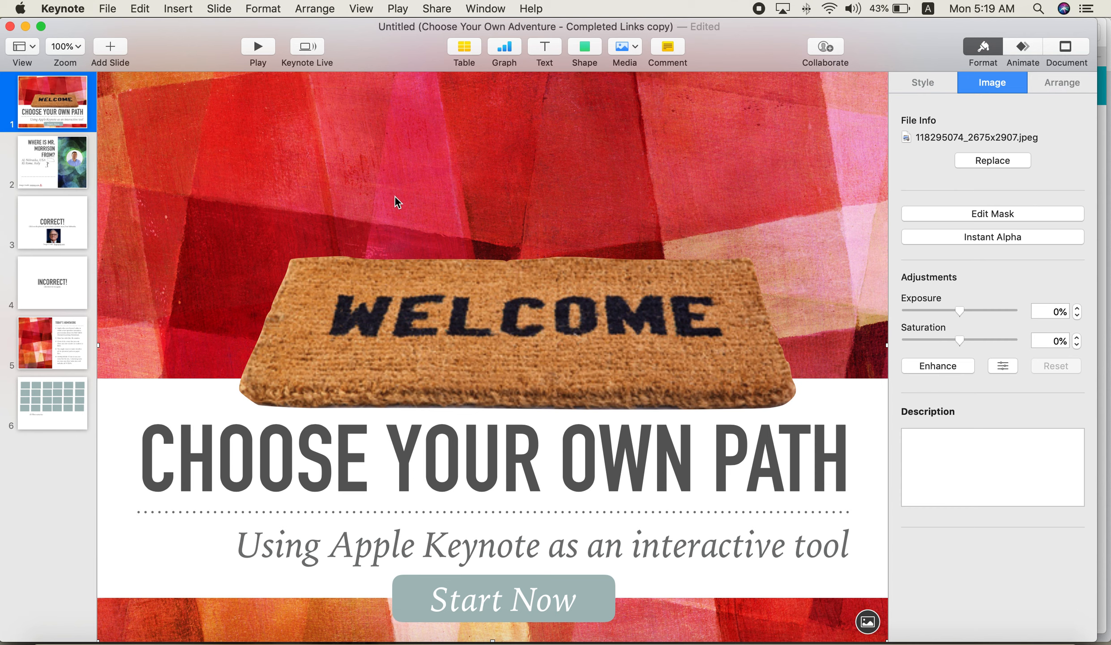
Review the title, question, correct-answer, incorrect-answer and If/Then scenarios slides to see how the quiz paths should connect
{"action": "left_click", "coordinate": [67, 408]}
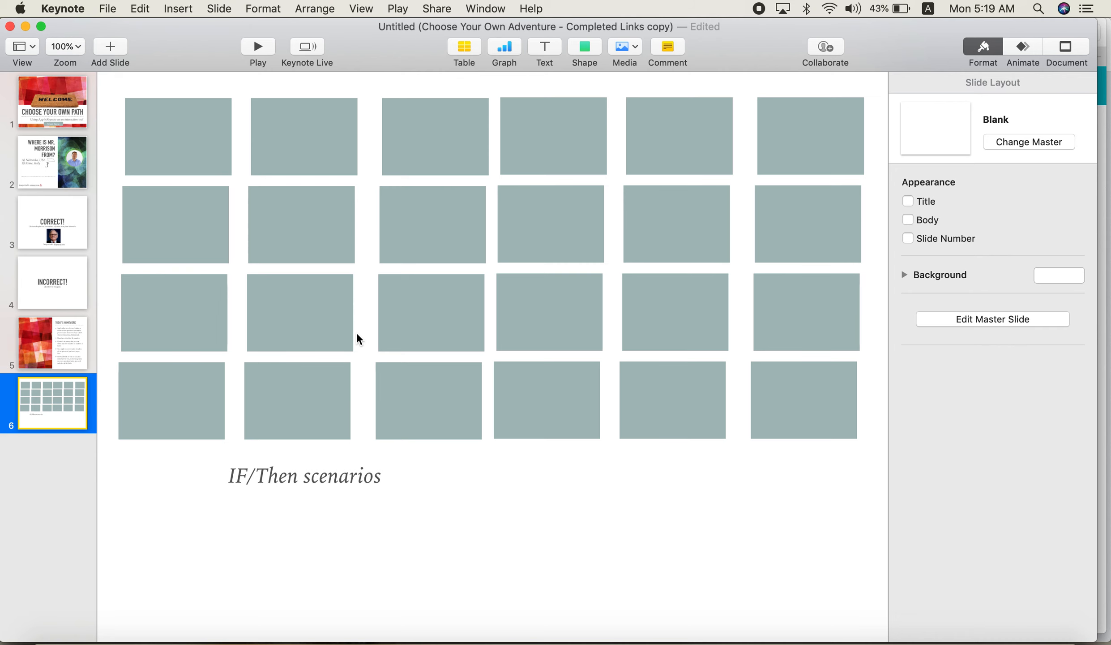
{"action": "left_click", "coordinate": [57, 108]}
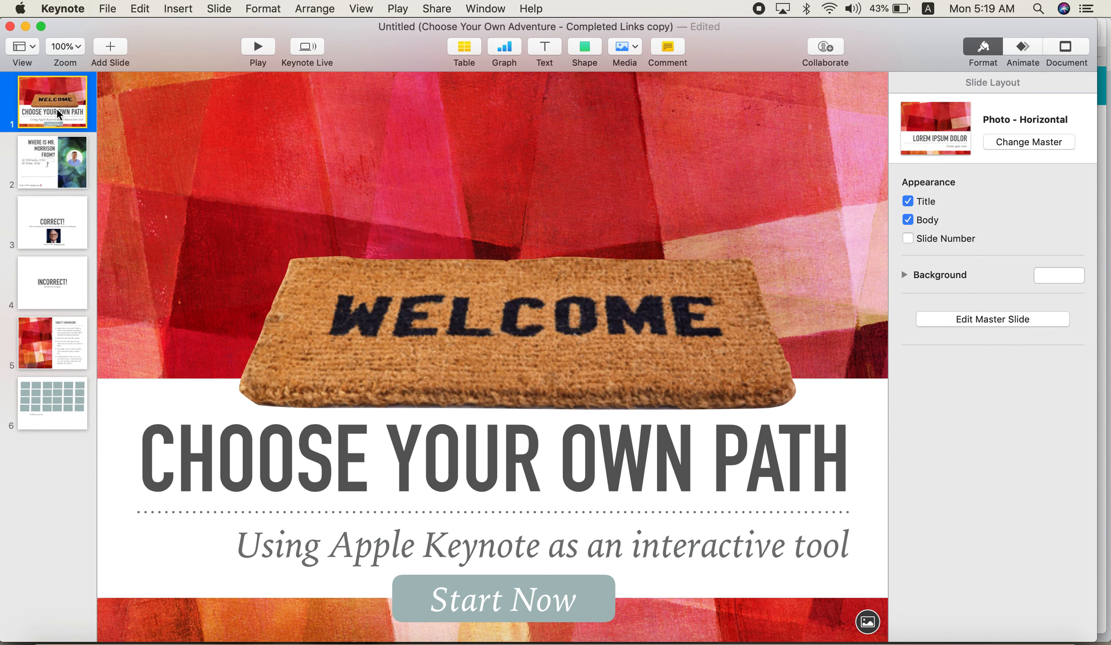
{"action": "left_click", "coordinate": [69, 155]}
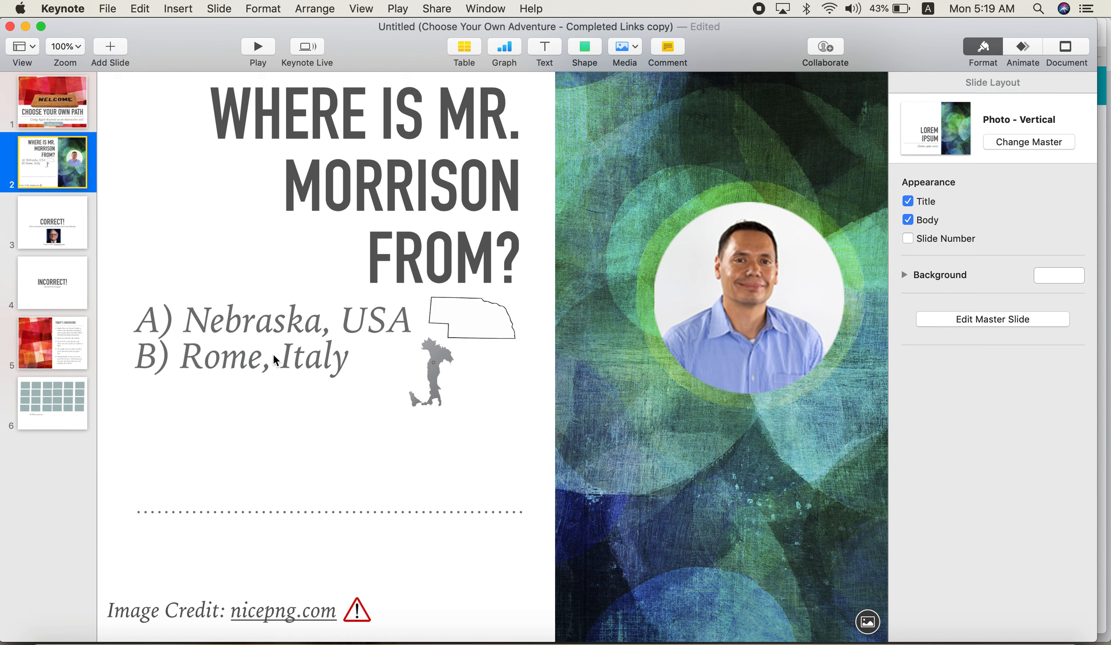
{"action": "left_click", "coordinate": [60, 241]}
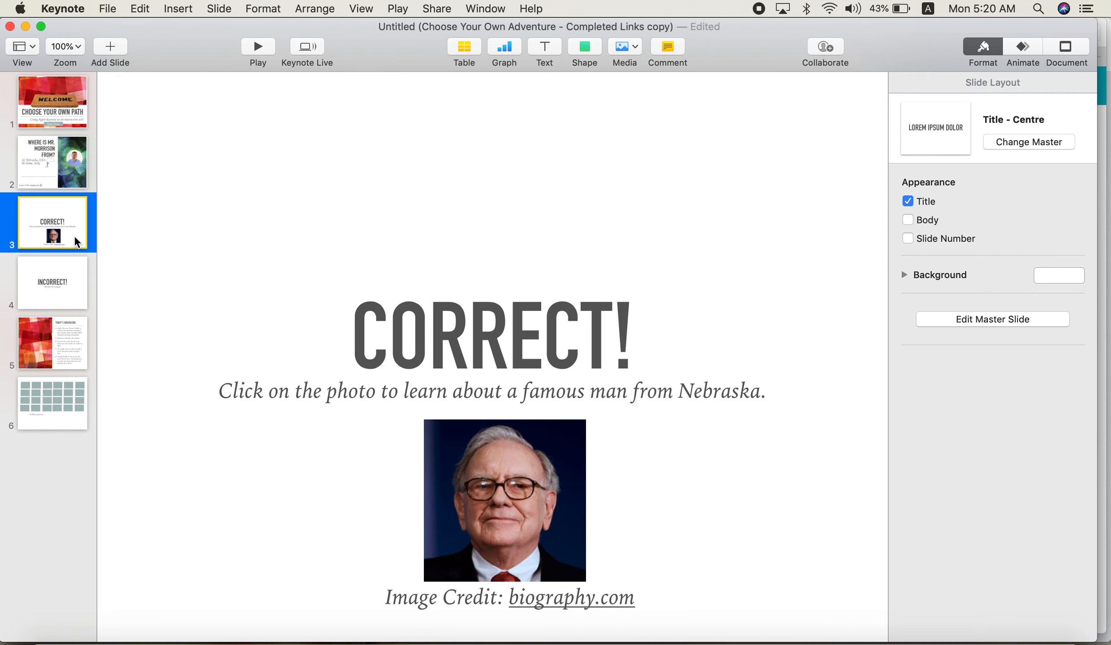
{"action": "left_click", "coordinate": [59, 159]}
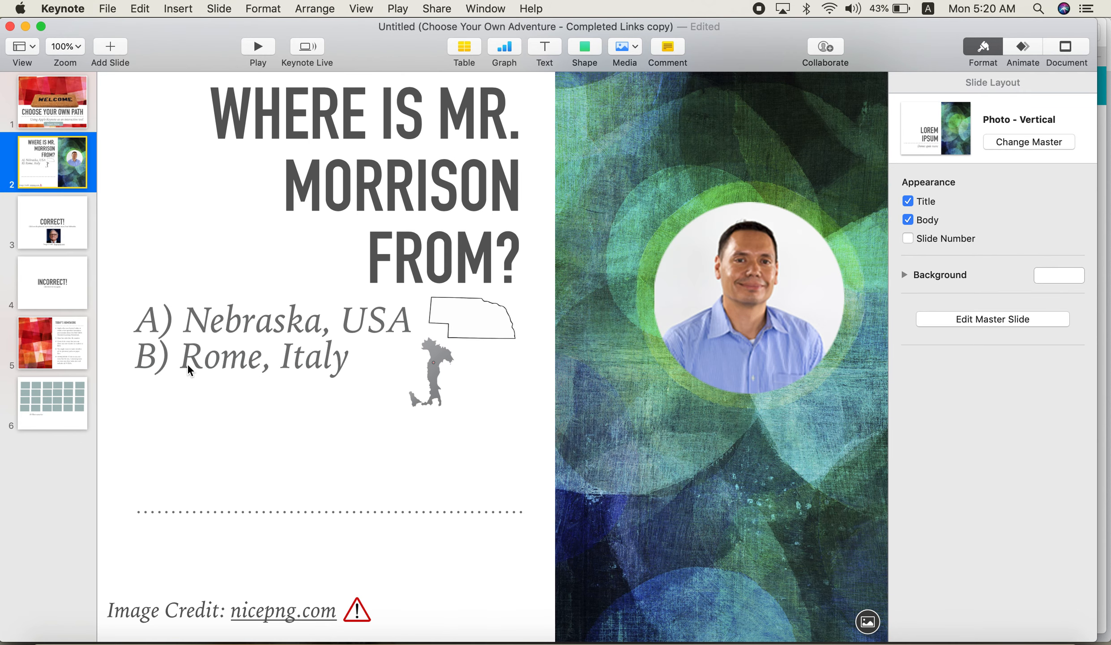
{"action": "left_click", "coordinate": [217, 364]}
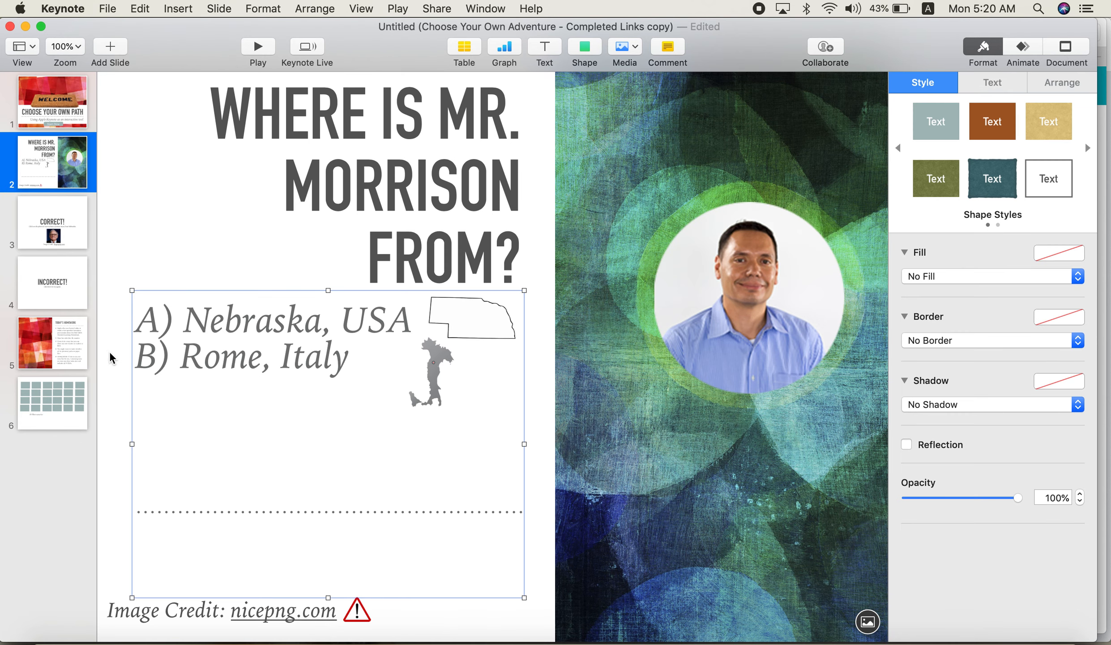
{"action": "left_click", "coordinate": [74, 294]}
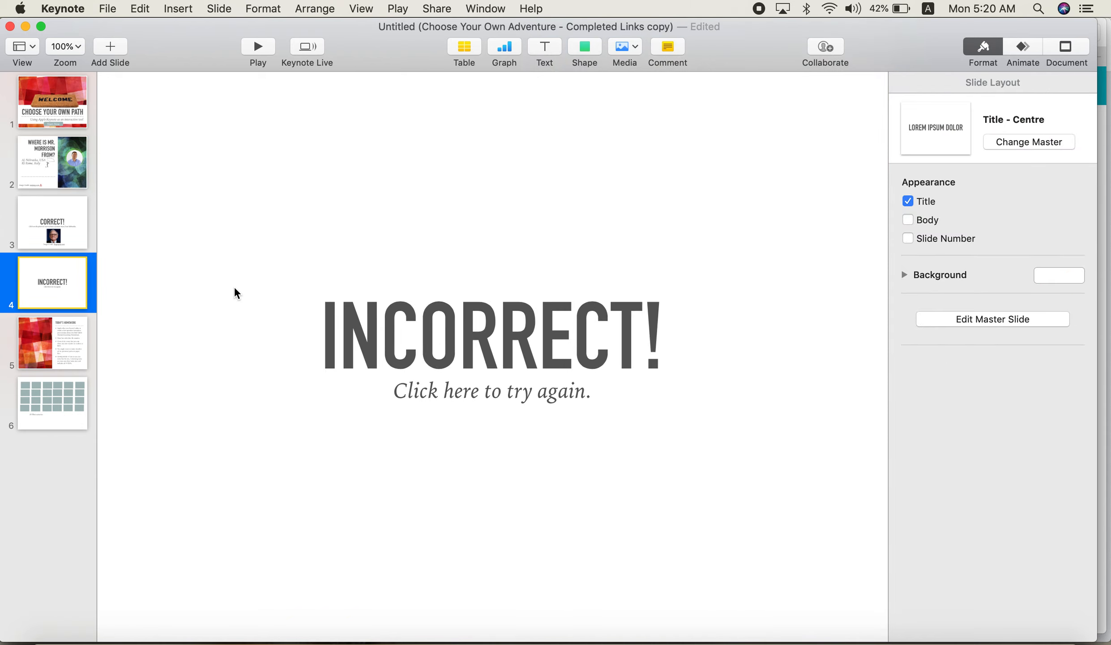
{"action": "left_click", "coordinate": [68, 232]}
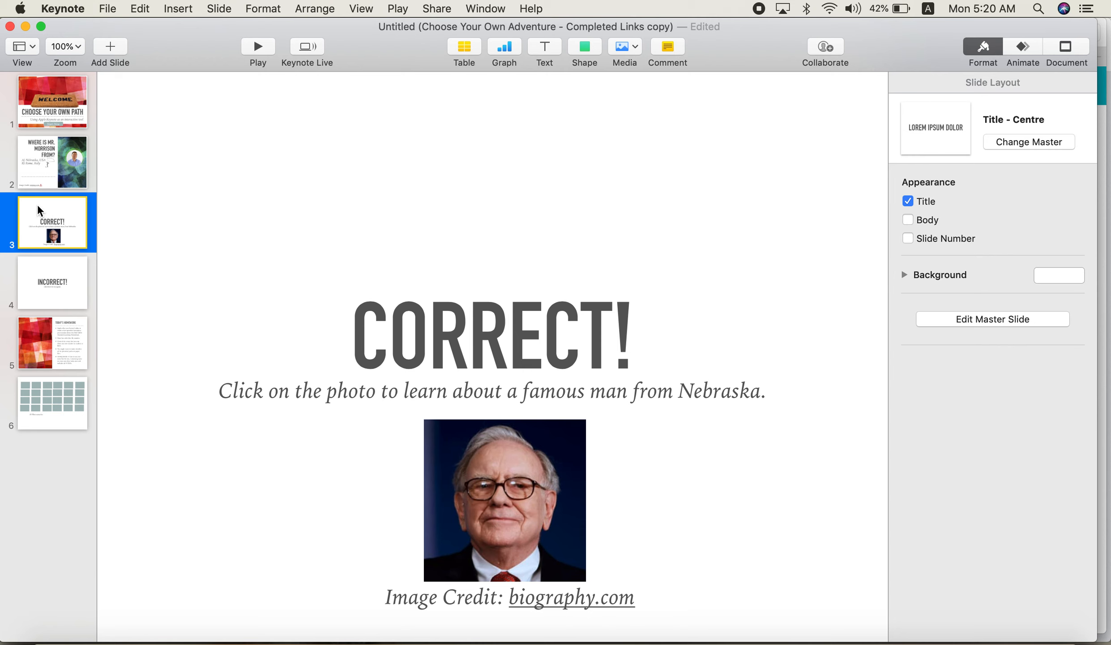
{"action": "left_click", "coordinate": [50, 115]}
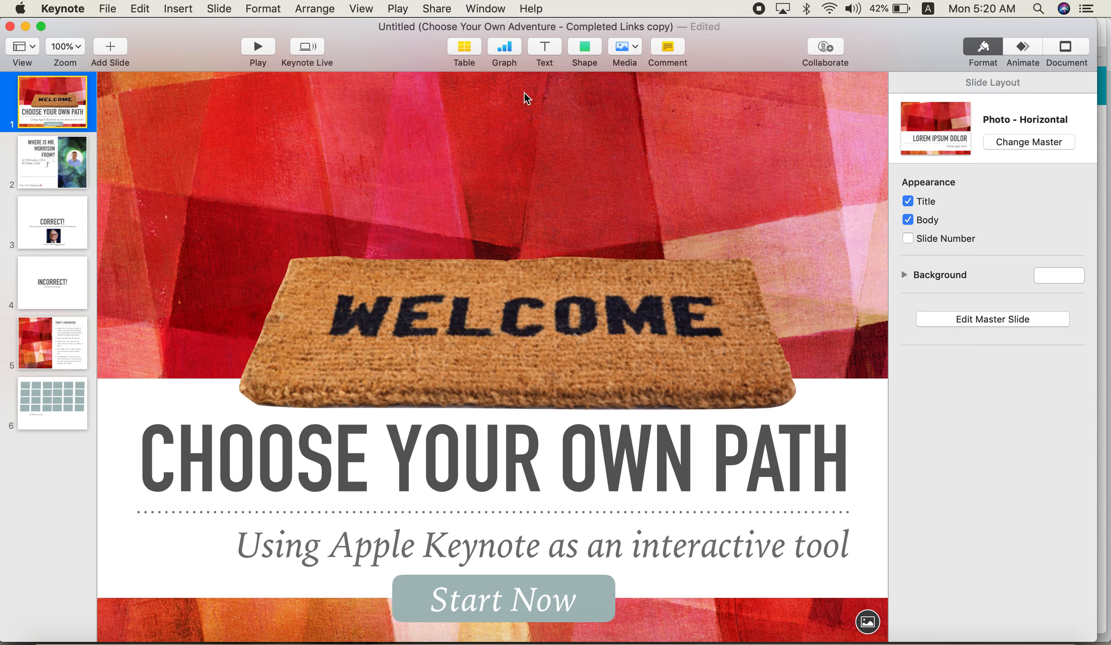
{"action": "left_click", "coordinate": [45, 176]}
{"action": "left_click", "coordinate": [51, 98]}
Add a slide link to the "A) Nebraska, USA" answer text on slide 2
{"action": "left_click", "coordinate": [34, 160]}
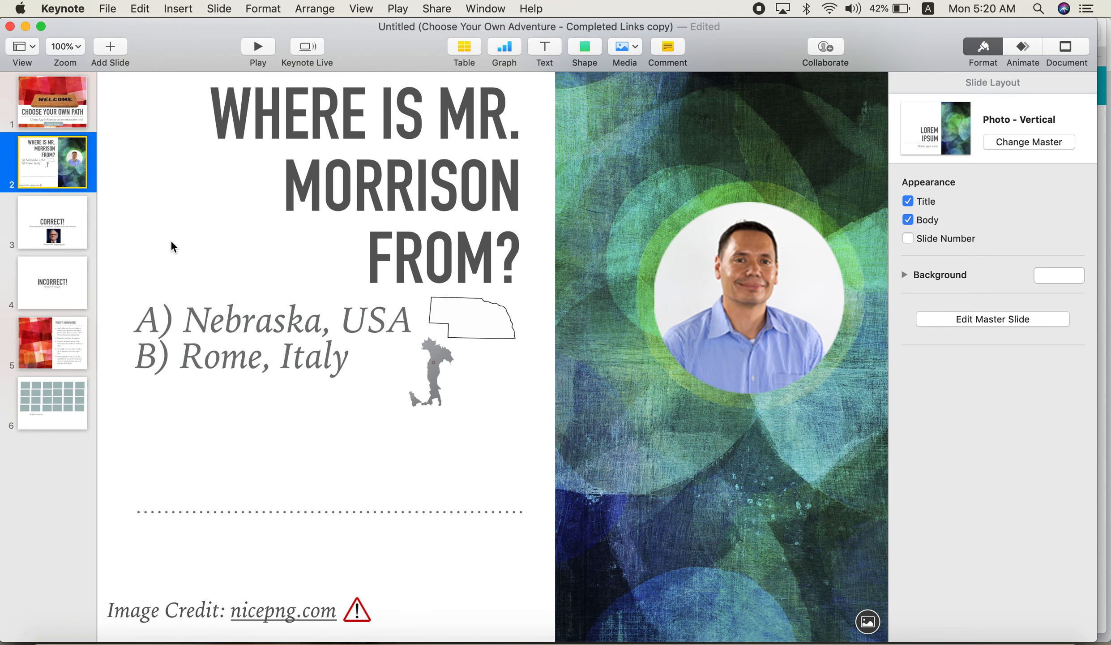
{"action": "left_click", "coordinate": [185, 287]}
{"action": "left_click", "coordinate": [186, 330]}
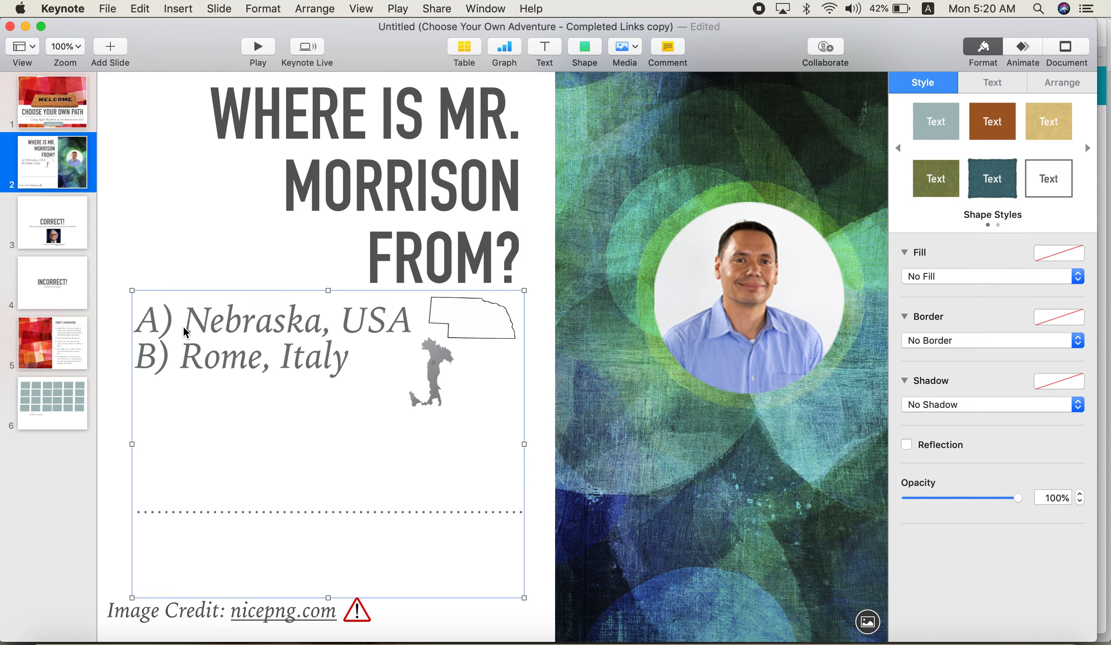
{"action": "double_click", "coordinate": [220, 319]}
{"action": "left_click", "coordinate": [223, 319]}
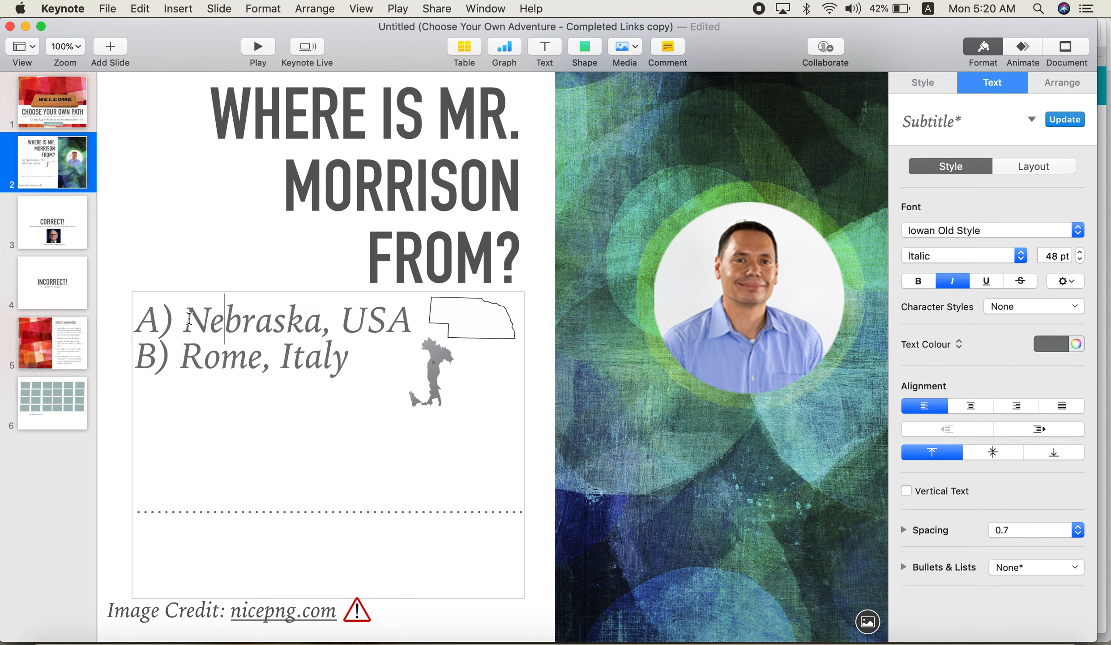
{"action": "left_click", "coordinate": [150, 318]}
{"action": "left_click_drag", "start_coordinate": [150, 318], "coordinate": [429, 335]}
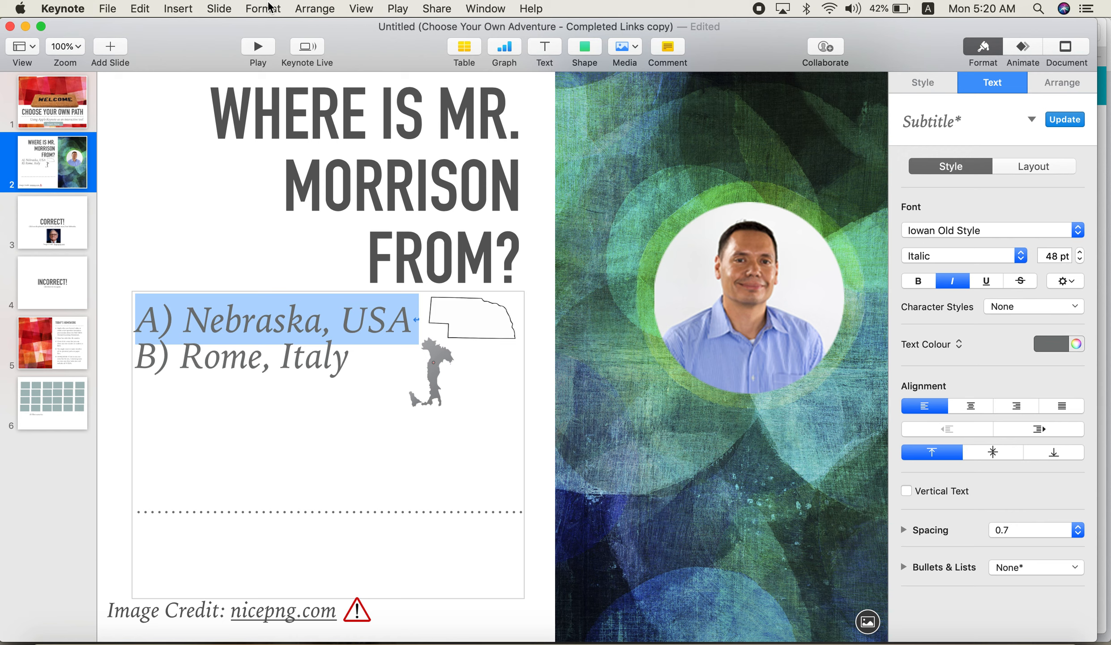
{"action": "left_click", "coordinate": [267, 9]}
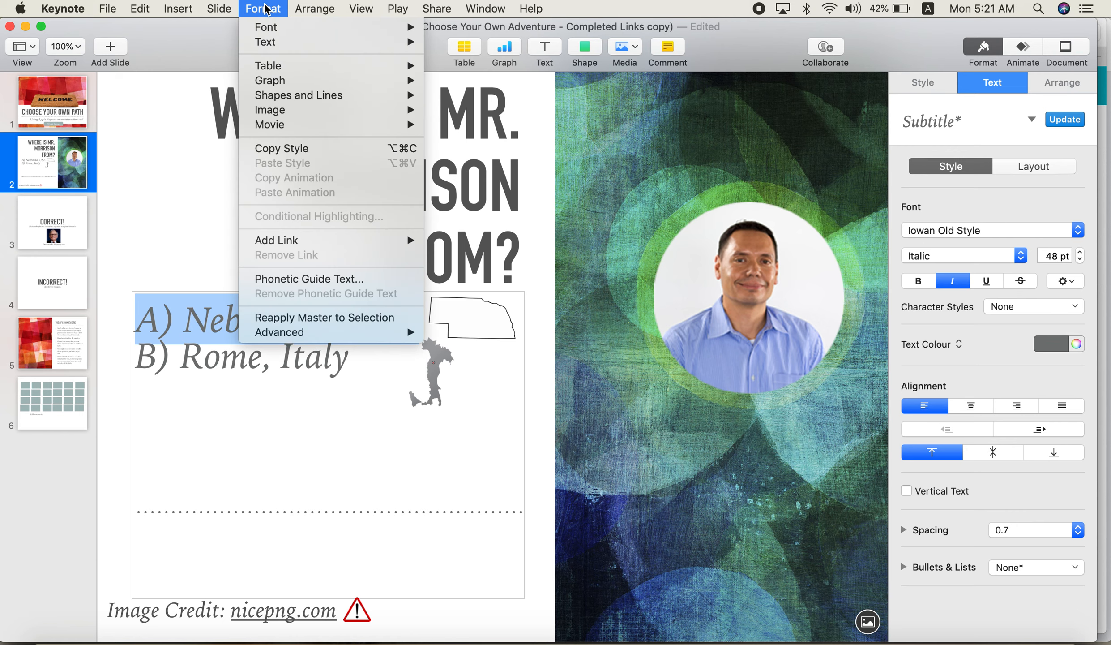
{"action": "mouse_move", "coordinate": [293, 243]}
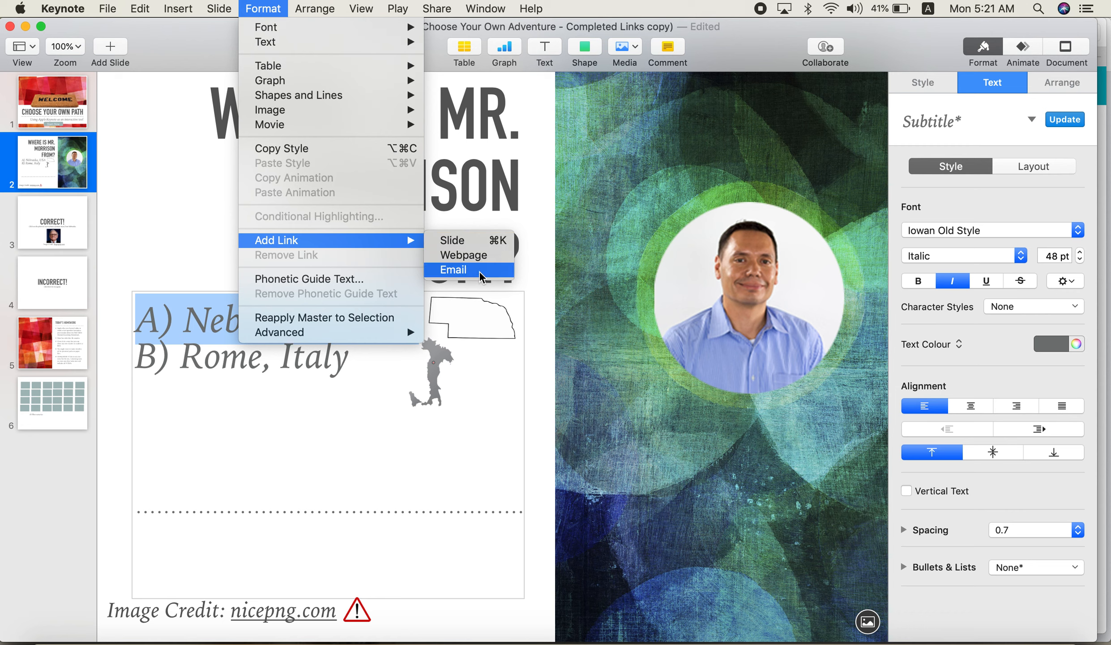
{"action": "left_click", "coordinate": [468, 249]}
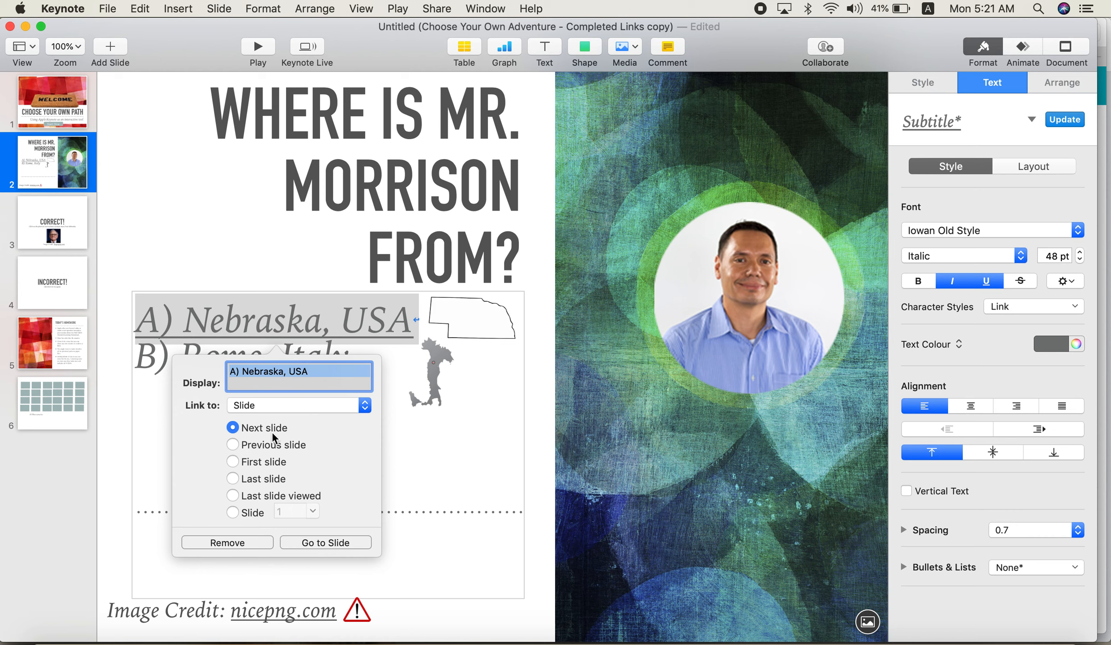
Set the answer link's destination to slide 3 and follow it to that slide
{"action": "left_click", "coordinate": [238, 515]}
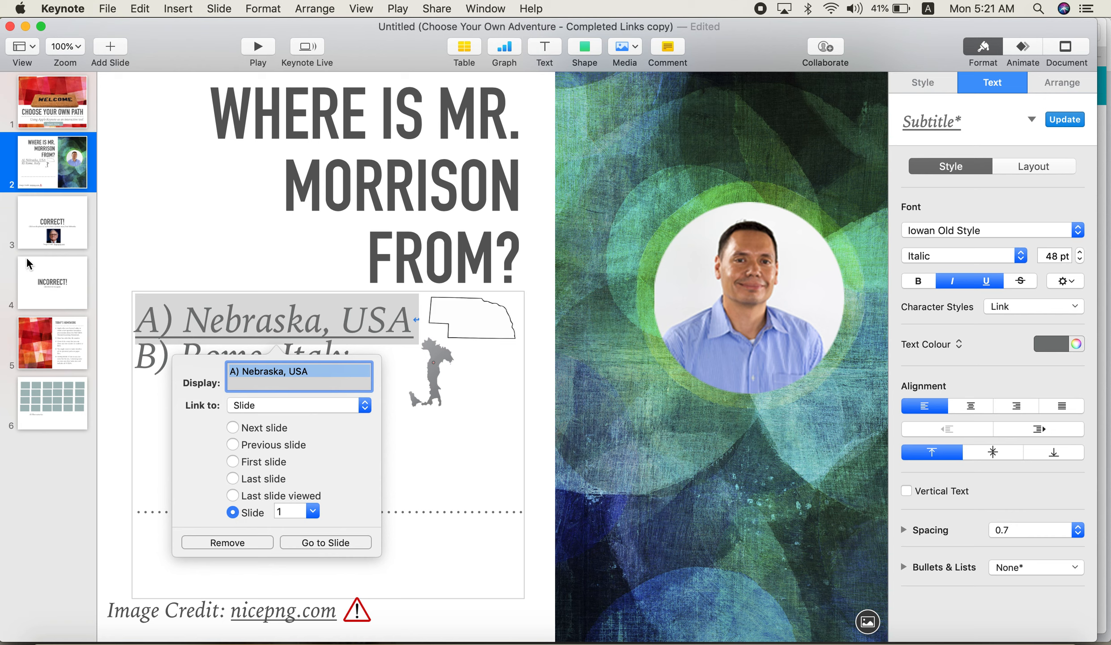
{"action": "left_click", "coordinate": [314, 511]}
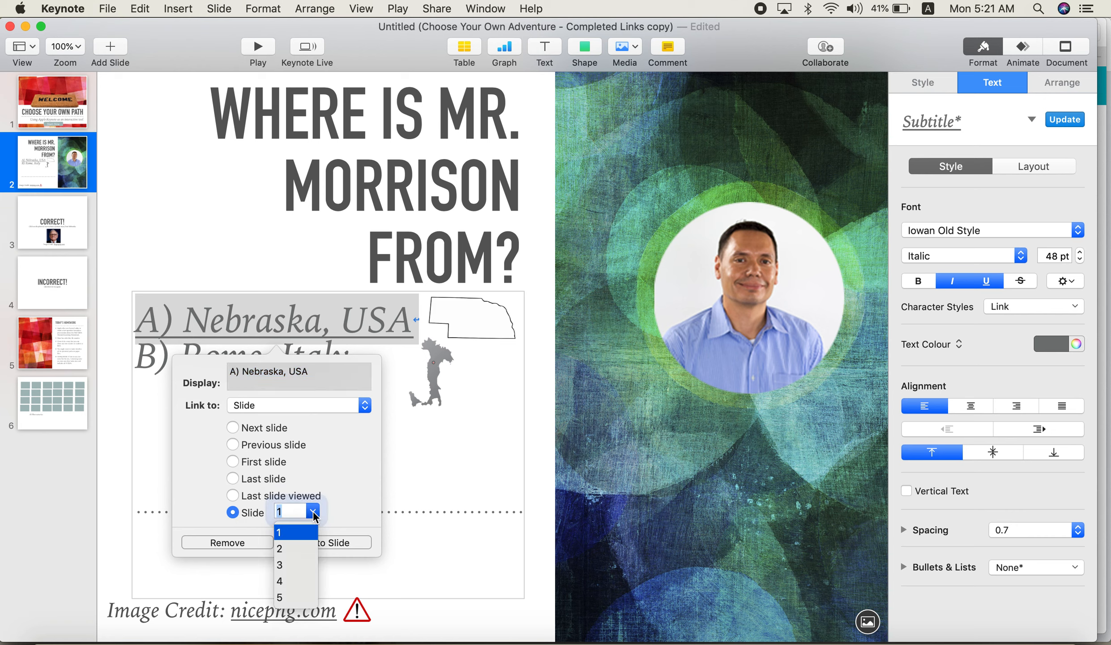
{"action": "left_click", "coordinate": [287, 565]}
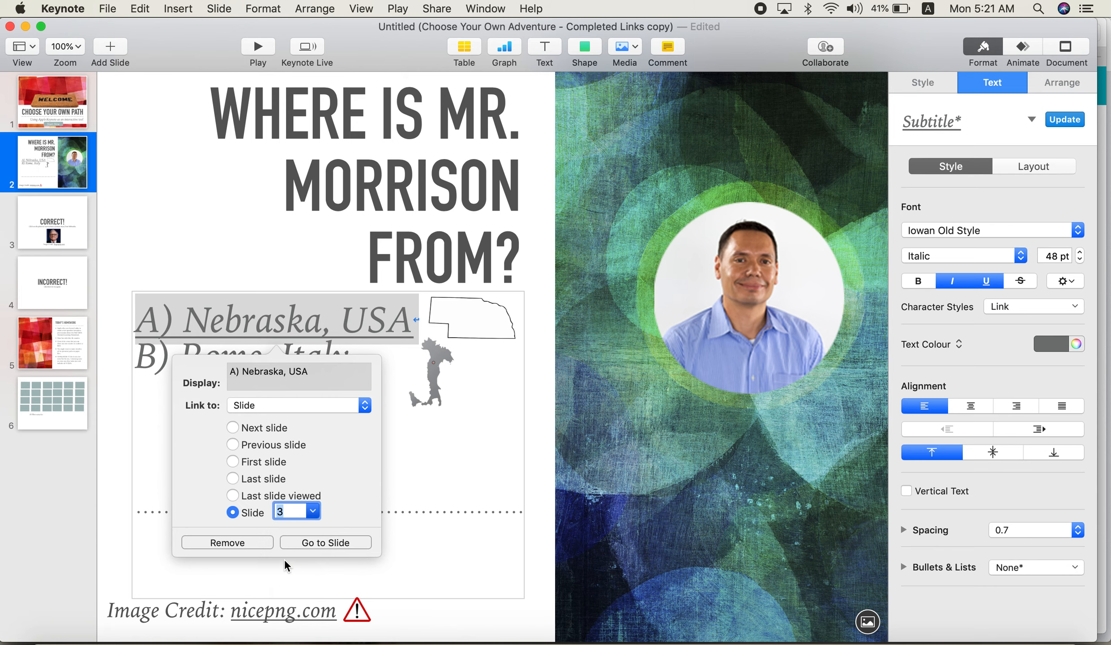
{"action": "left_click", "coordinate": [309, 543]}
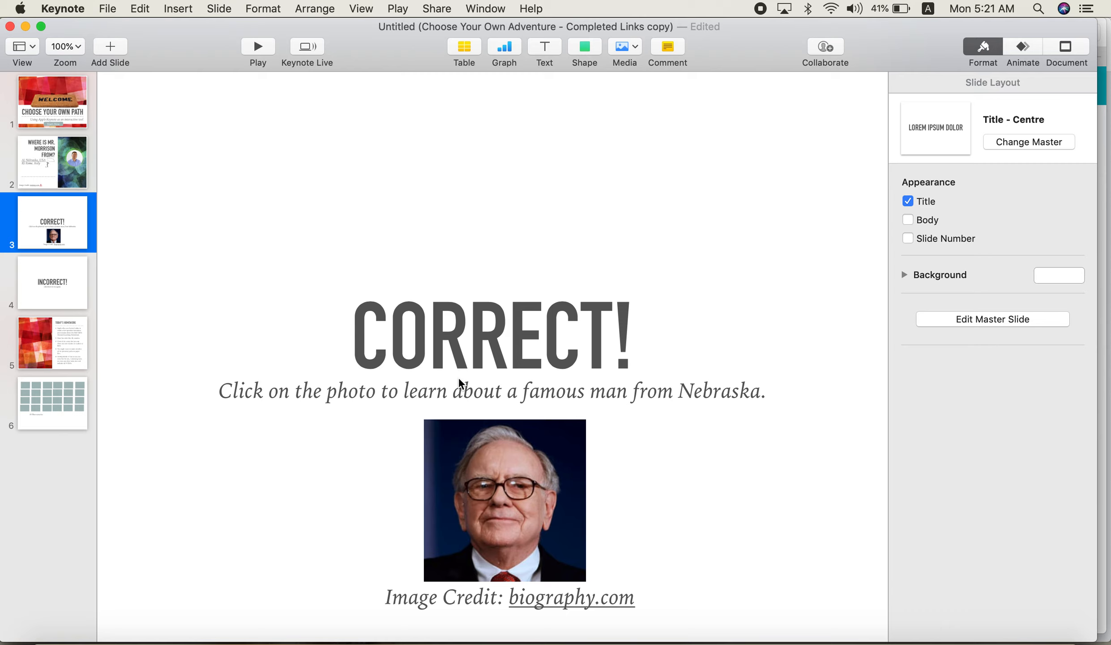
Add a webpage link to the Warren Buffett photo on the Correct! slide, leaving its address empty
{"action": "left_click", "coordinate": [515, 488]}
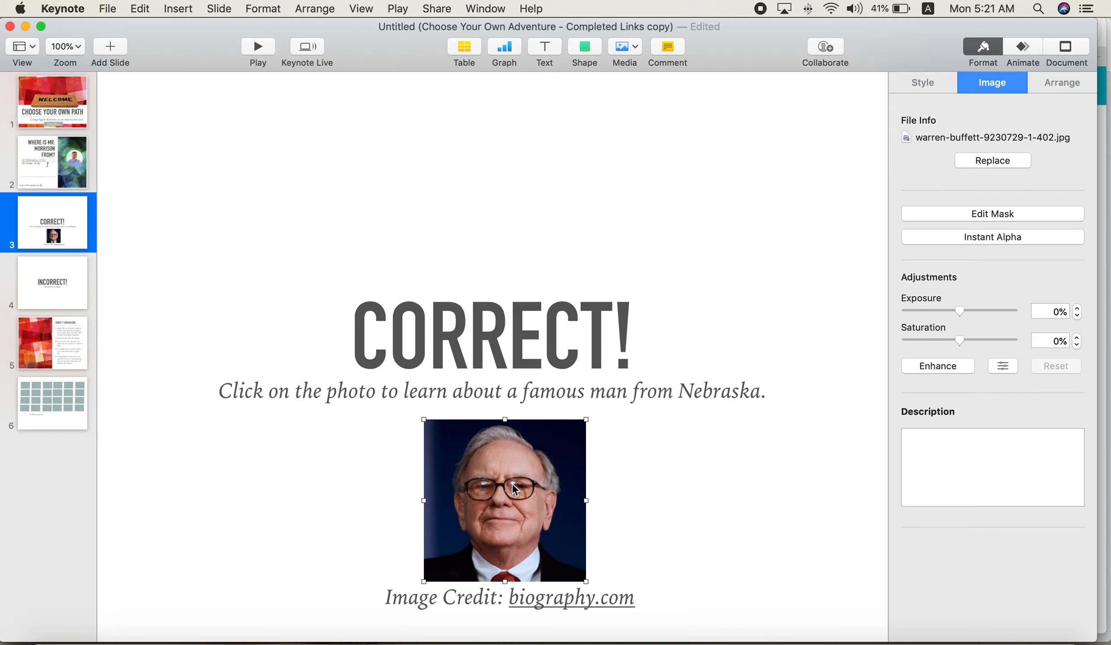
{"action": "left_click", "coordinate": [304, 441]}
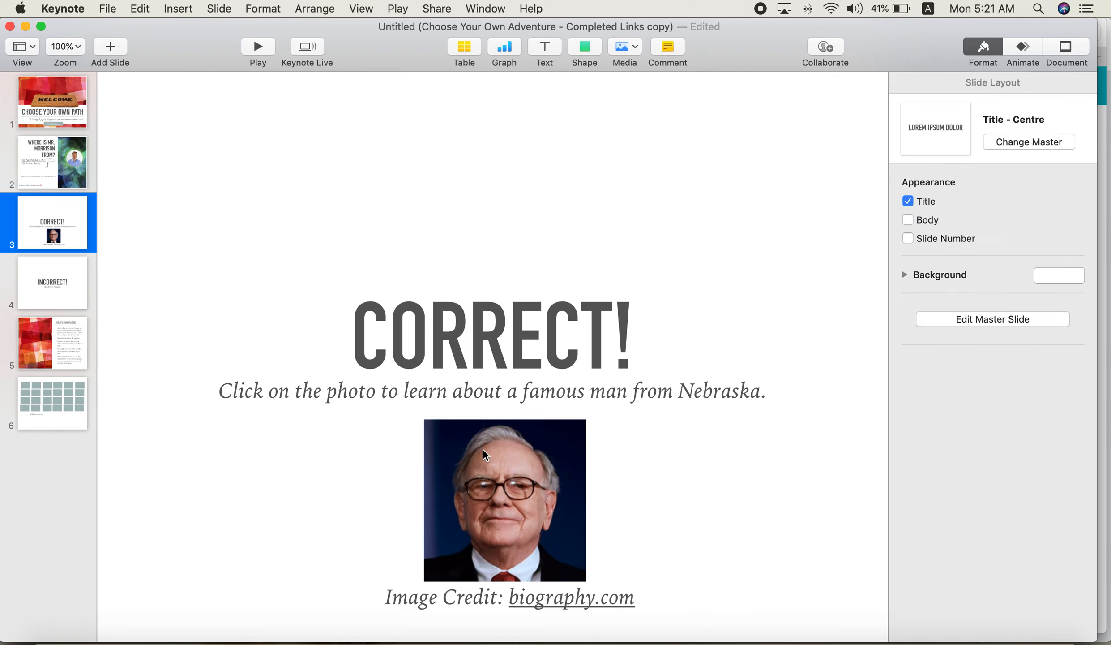
{"action": "left_click", "coordinate": [473, 479]}
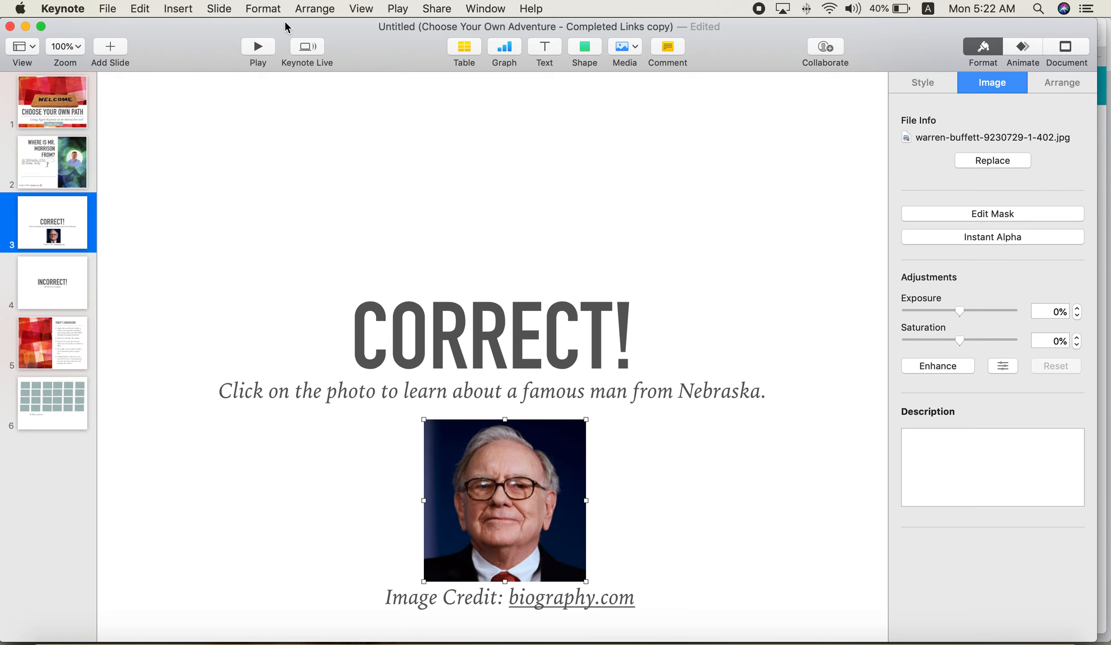
{"action": "left_click", "coordinate": [261, 9]}
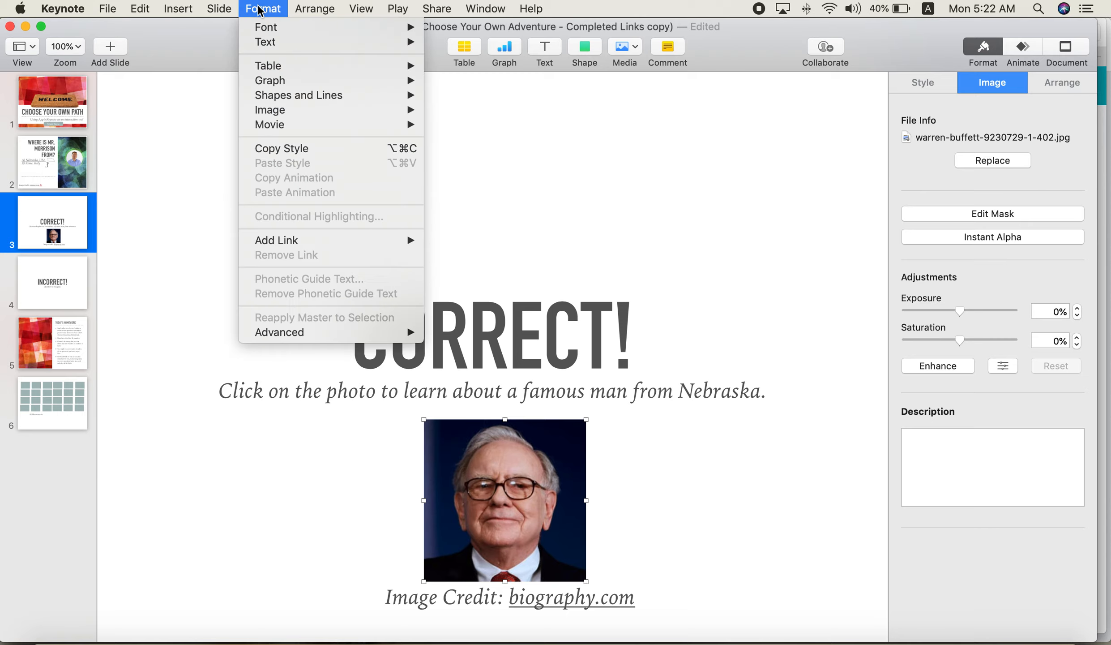
{"action": "mouse_move", "coordinate": [293, 240]}
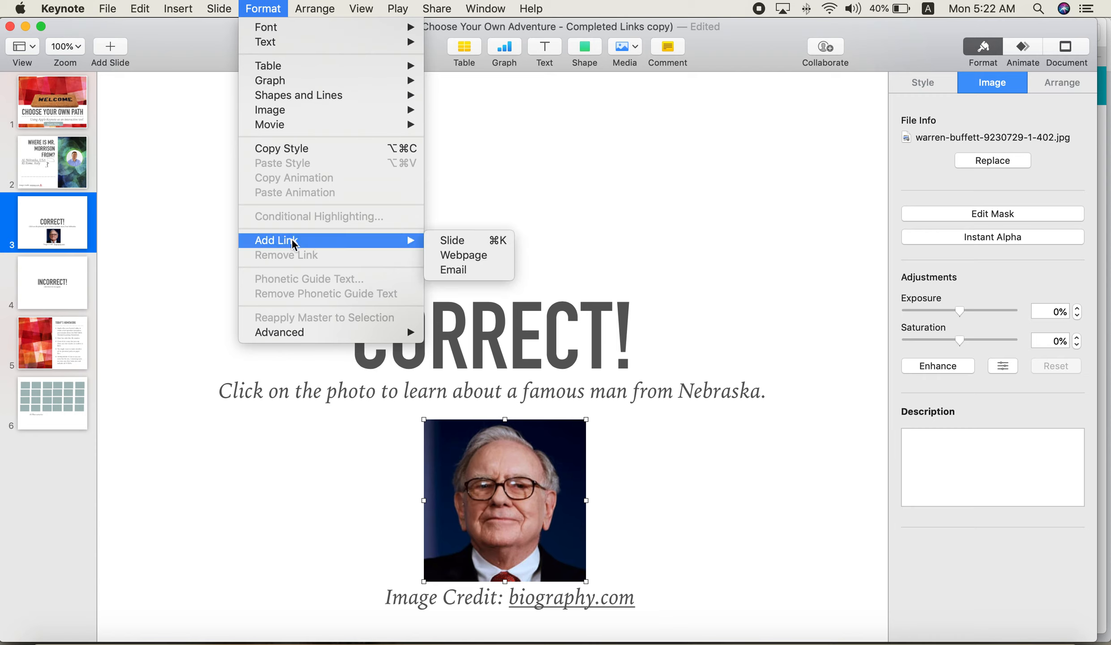
{"action": "left_click", "coordinate": [456, 248]}
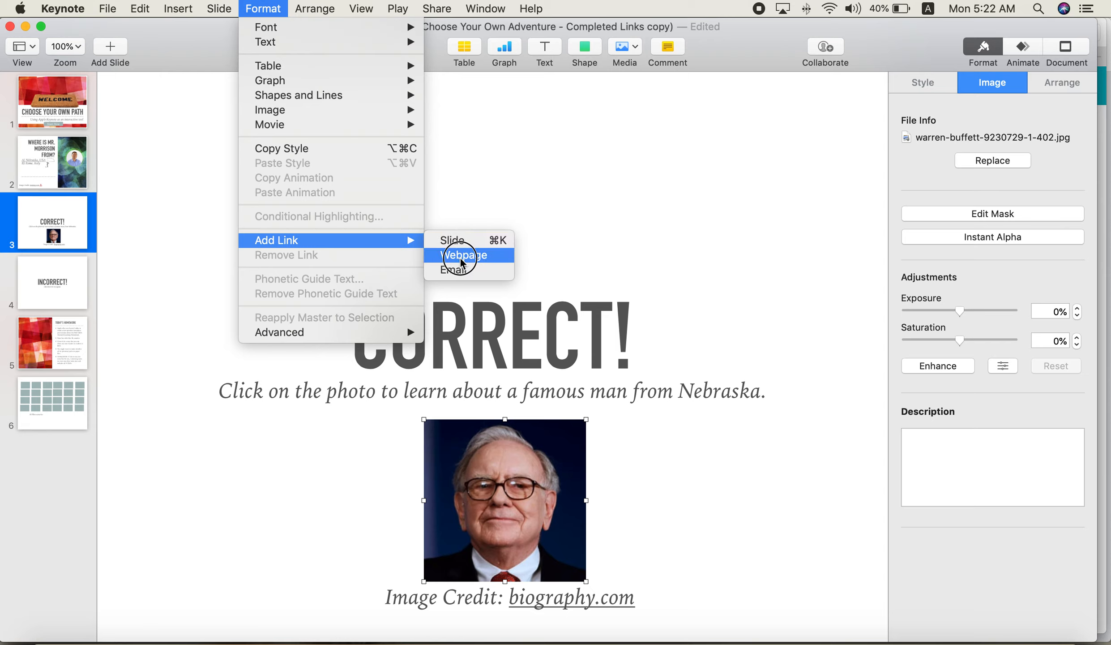
{"action": "left_click", "coordinate": [461, 259]}
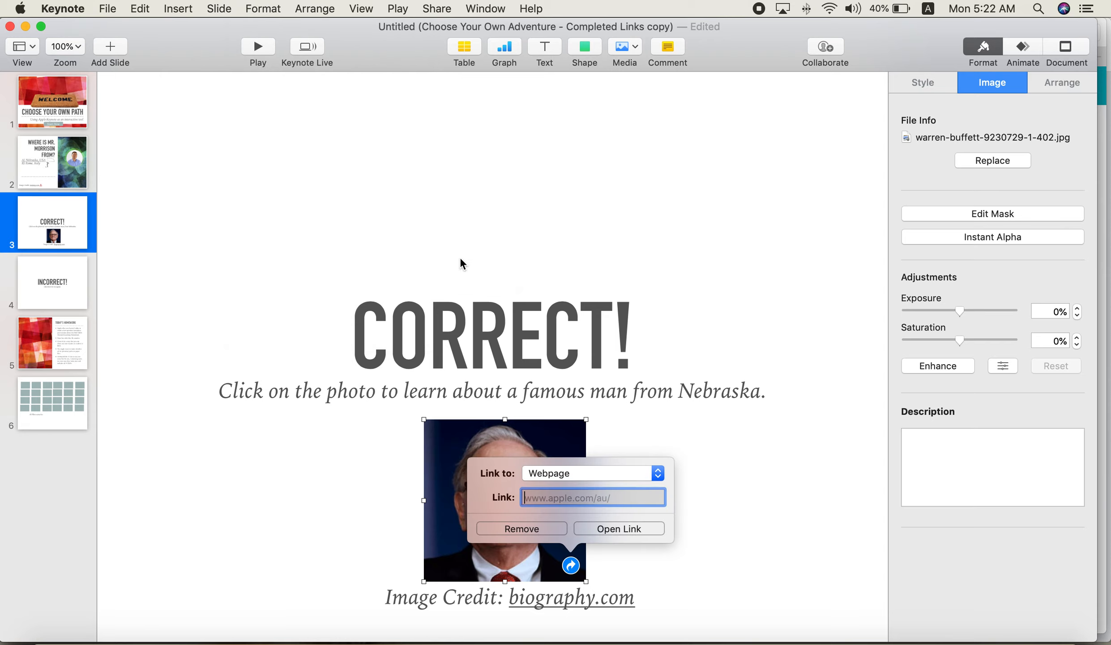
Switch to Safari and copy the web address of the Warren Buffett biography page
{"action": "key", "text": "super+Tab"}
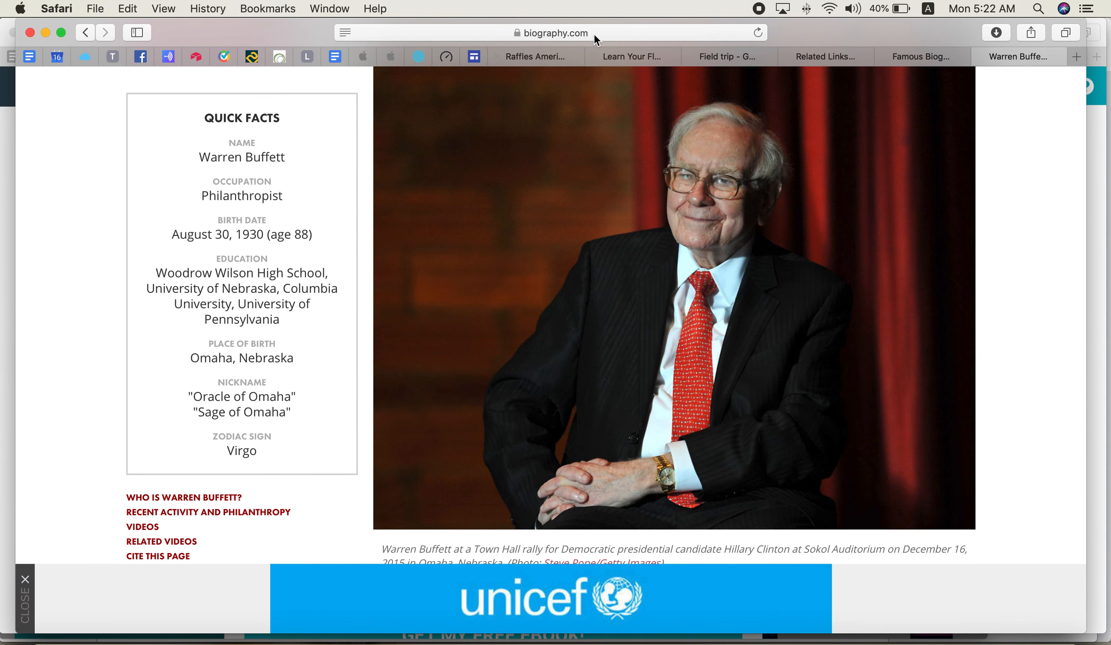
{"action": "left_click", "coordinate": [615, 26]}
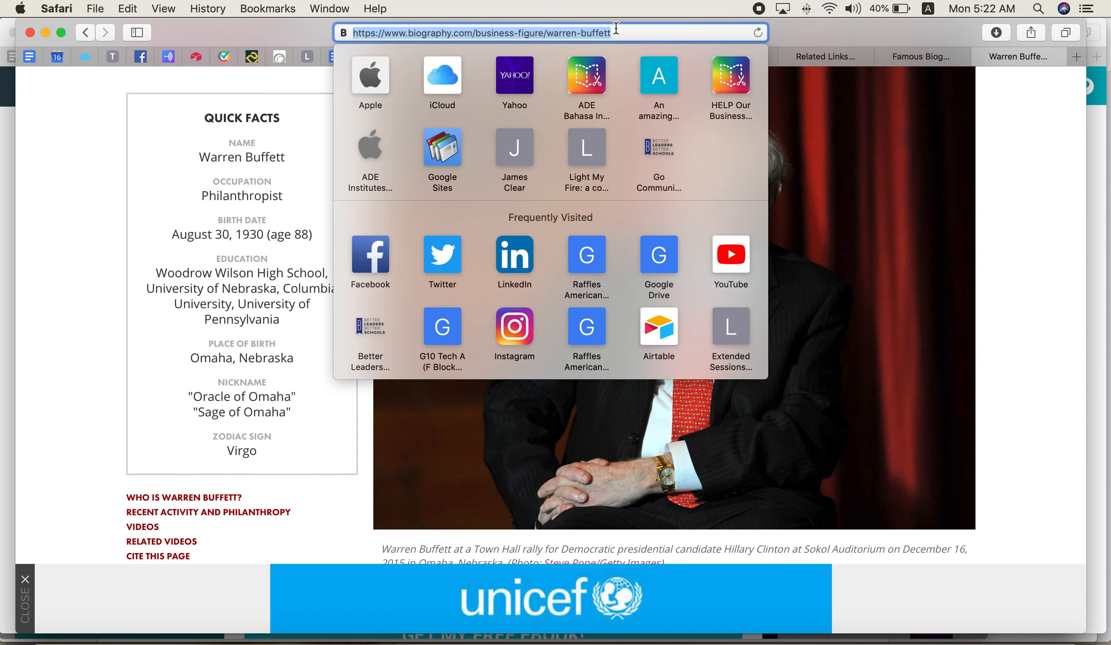
{"action": "key", "text": "super+c"}
{"action": "scroll", "coordinate": [873, 187], "scroll_direction": "up", "scroll_amount": 6}
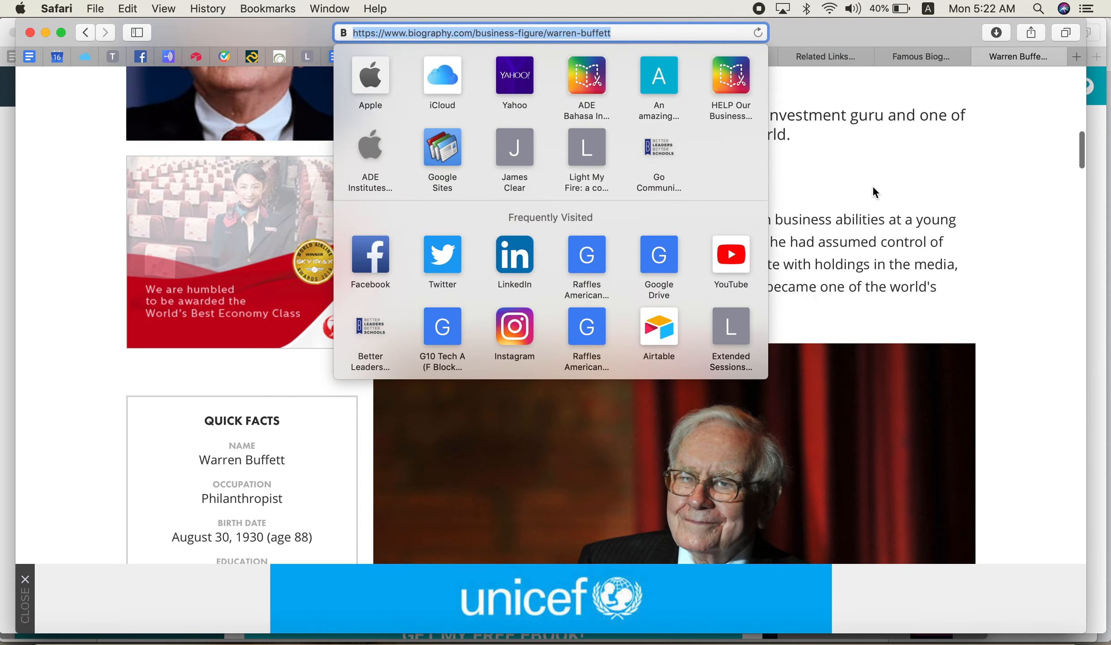
{"action": "left_click", "coordinate": [872, 186]}
{"action": "scroll", "coordinate": [873, 187], "scroll_direction": "up", "scroll_amount": 10}
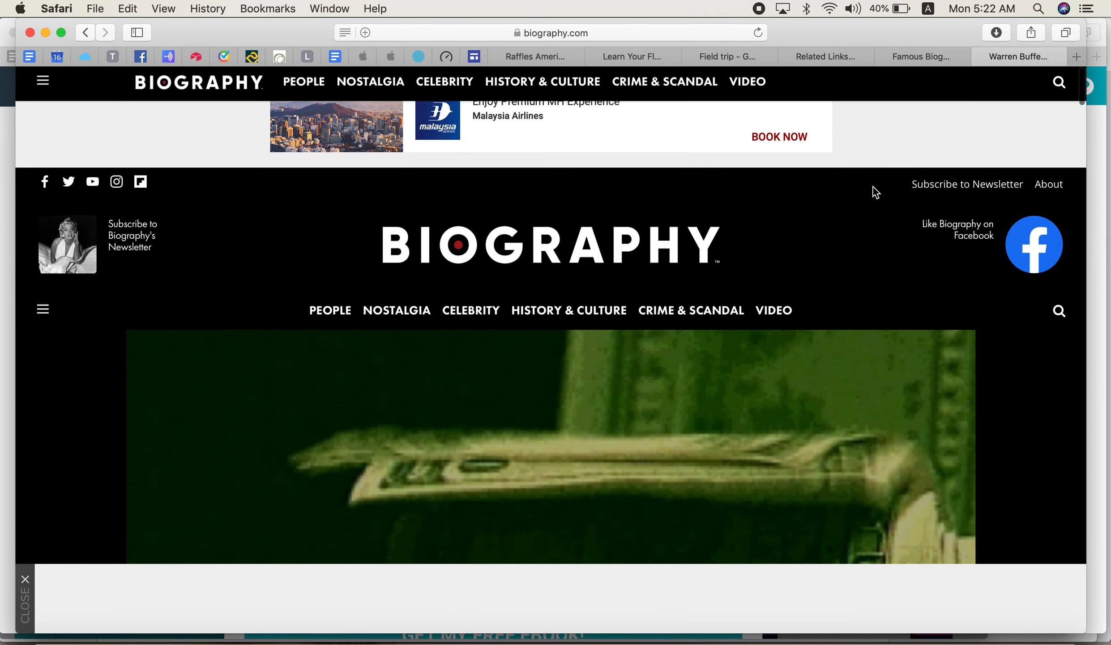
{"action": "scroll", "coordinate": [654, 363], "scroll_direction": "down", "scroll_amount": 2}
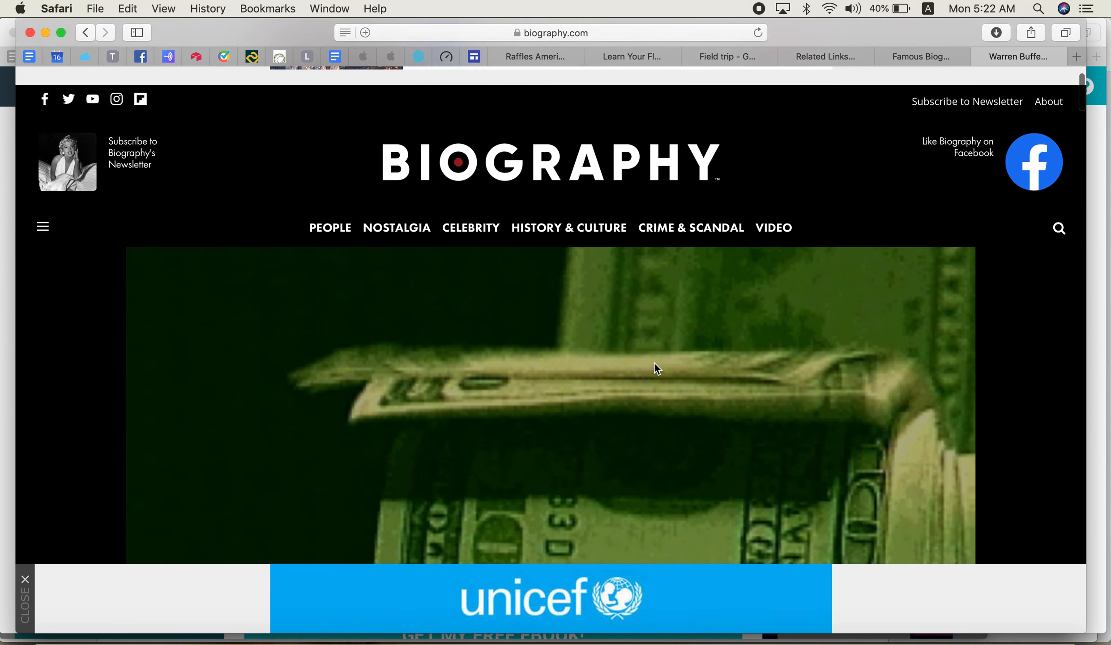
Switch to Keynote, set the Warren Buffett photo's webpage link to the copied biography address, and open the link to test it
{"action": "scroll", "coordinate": [654, 362], "scroll_direction": "down", "scroll_amount": 9}
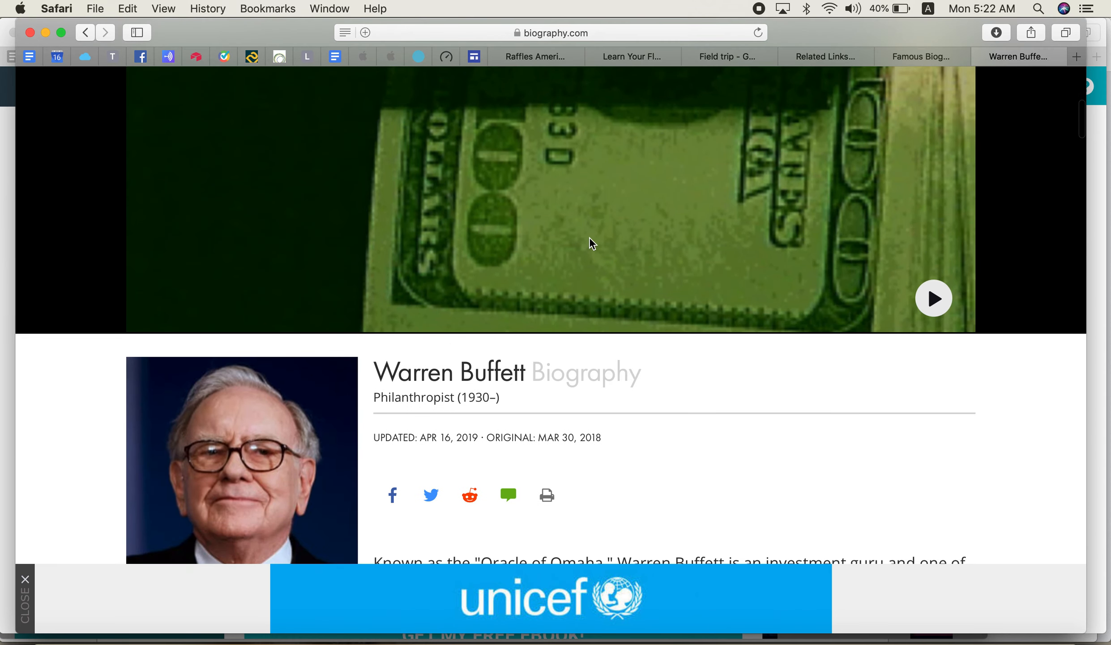
{"action": "key", "text": "super+Tab"}
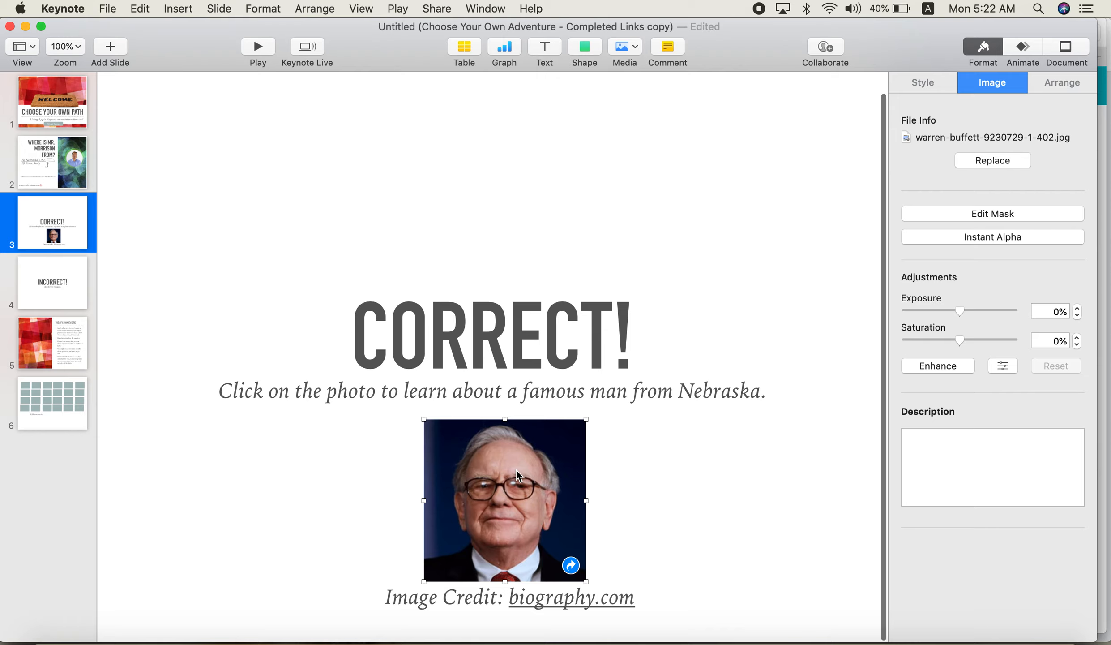
{"action": "left_click", "coordinate": [193, 8]}
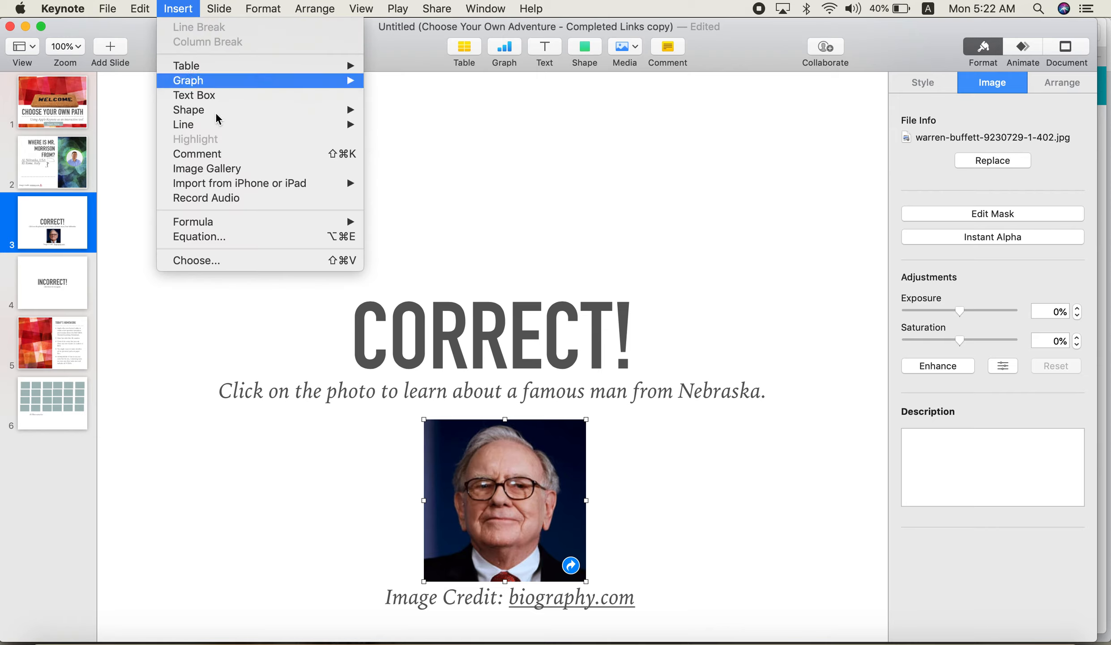
{"action": "mouse_move", "coordinate": [264, 8]}
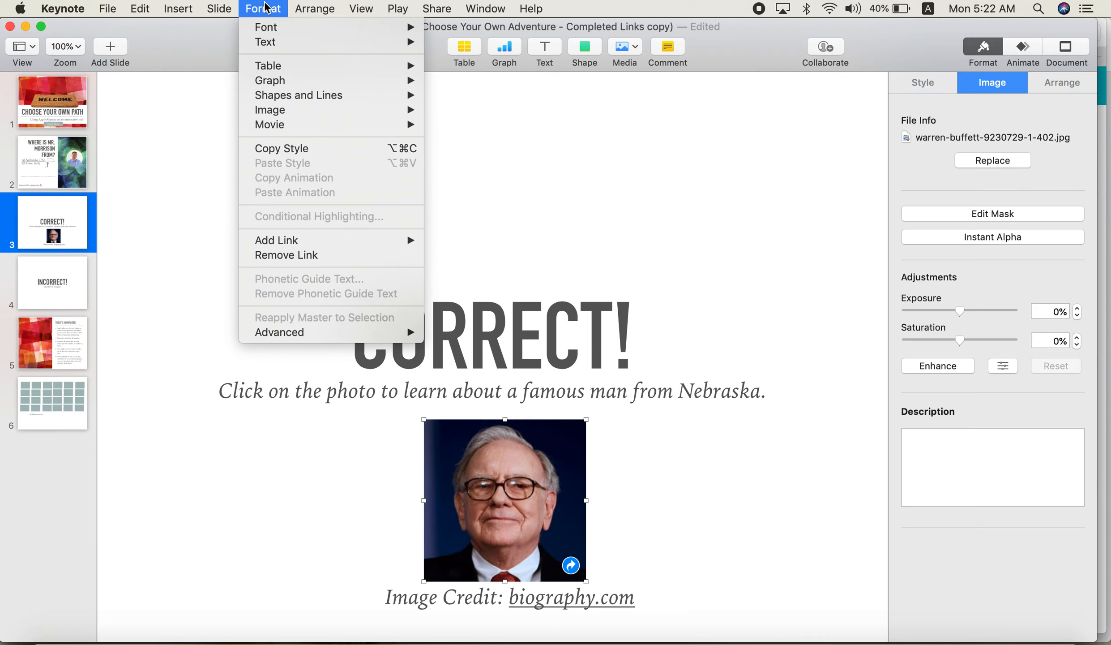
{"action": "mouse_move", "coordinate": [289, 240]}
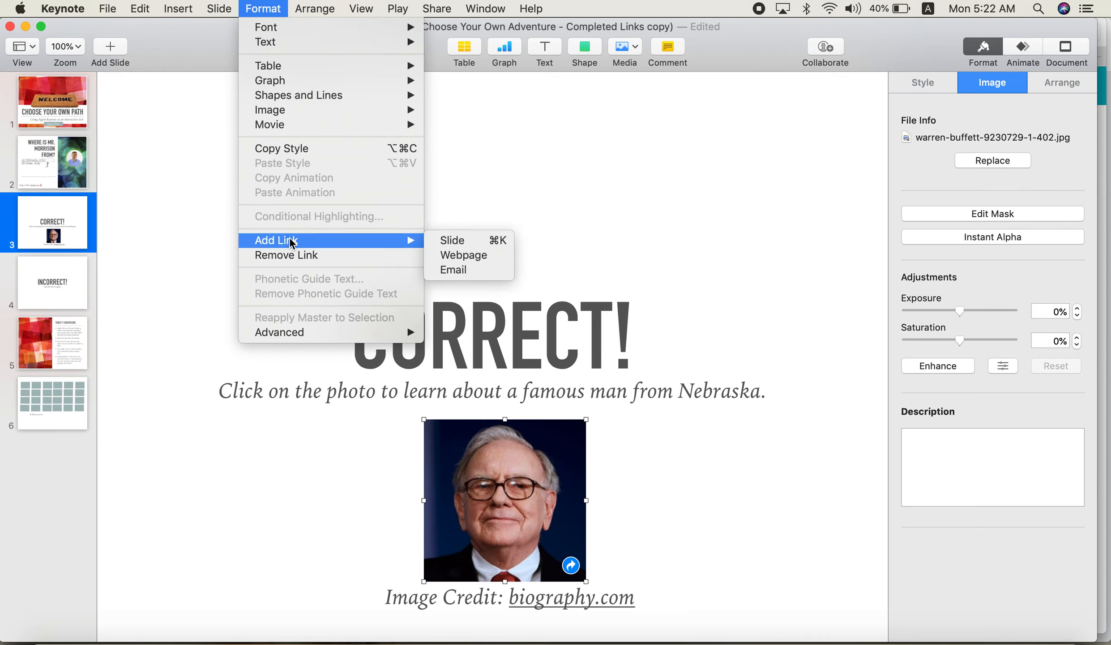
{"action": "left_click", "coordinate": [462, 260]}
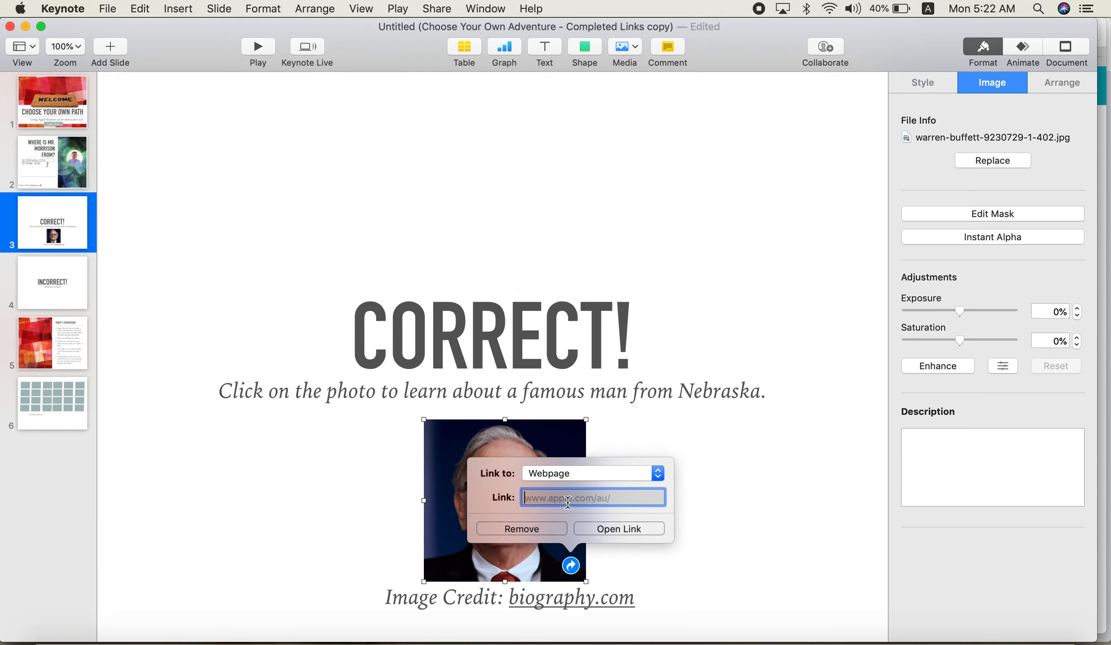
{"action": "key", "text": "super+v"}
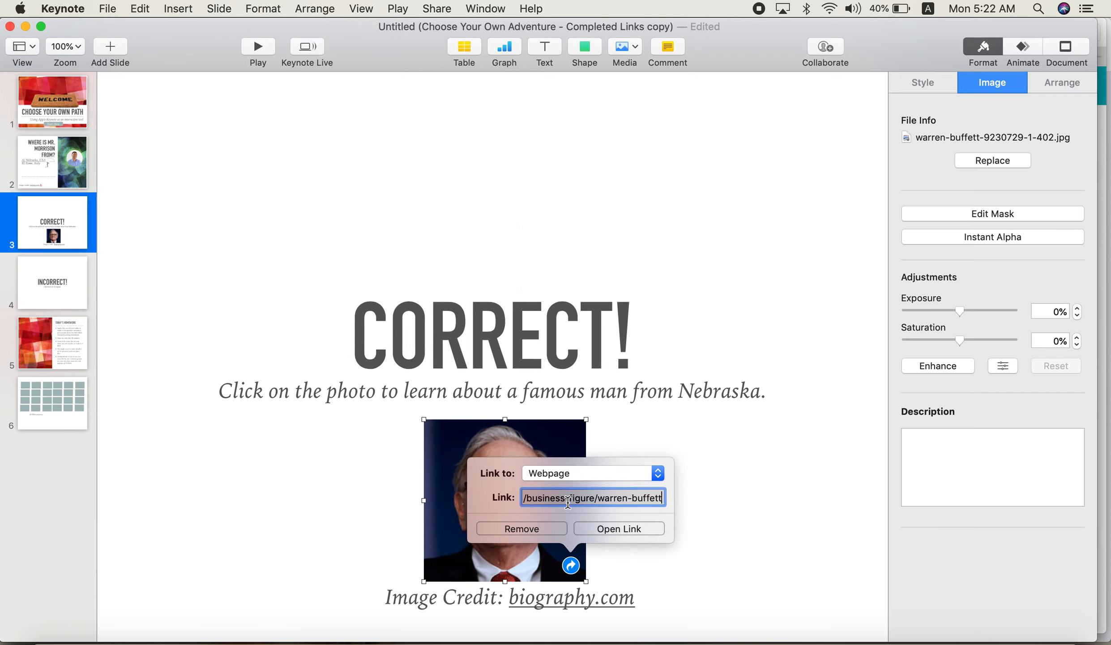
{"action": "left_click", "coordinate": [610, 528]}
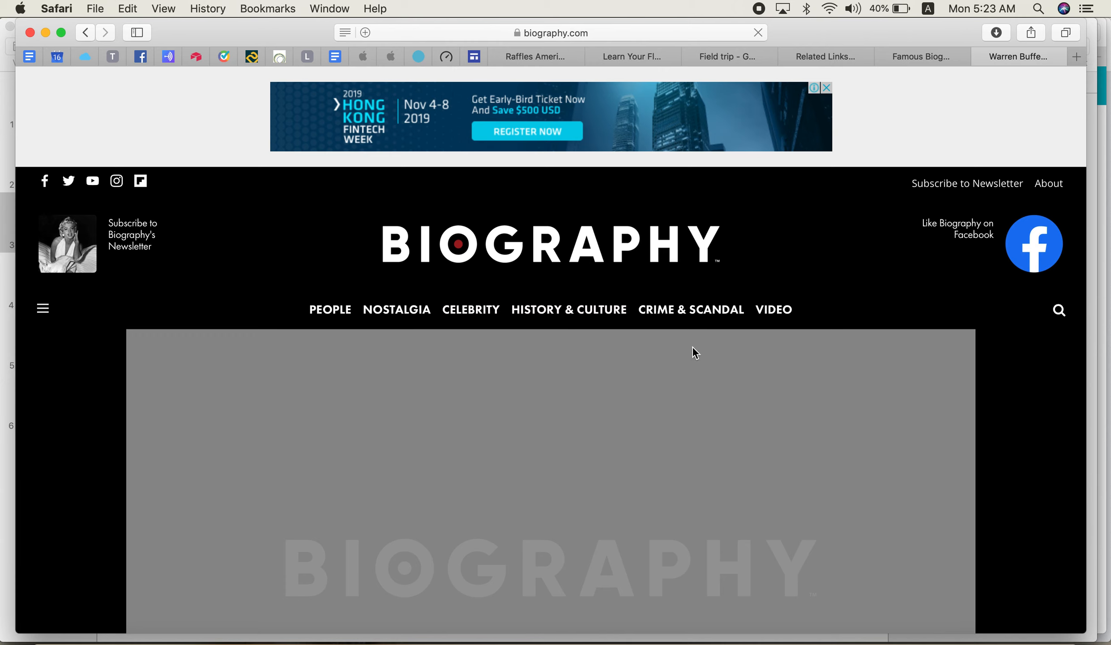
Return to Keynote and add a slide link to the "B) Rome, Italy" answer text on slide 2
{"action": "key", "text": "super+Tab"}
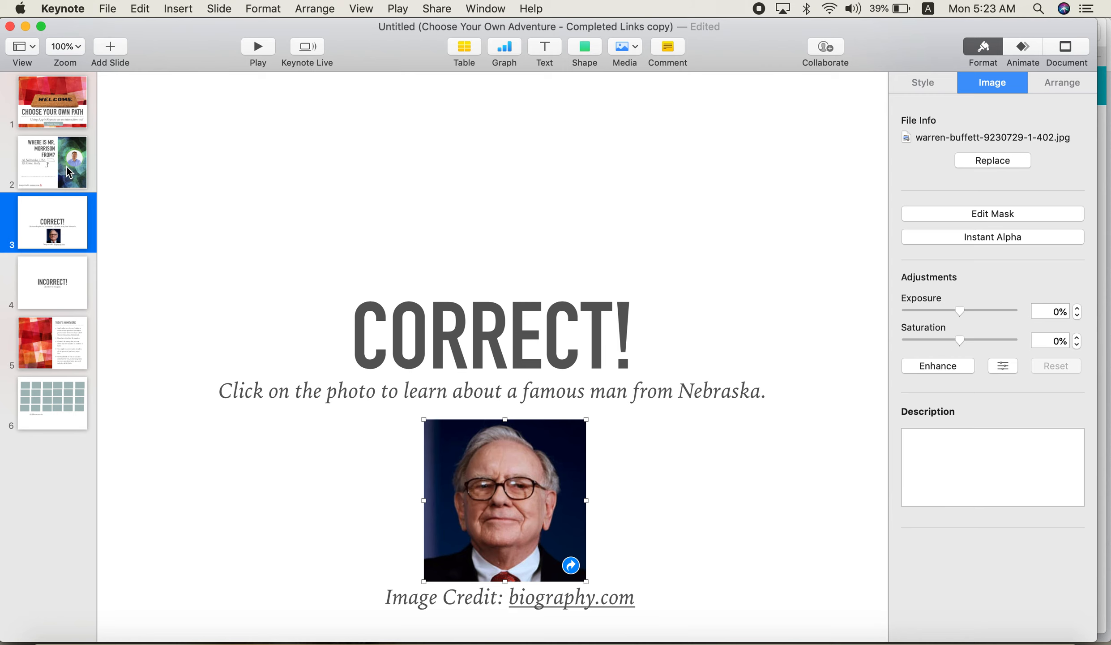
{"action": "left_click", "coordinate": [55, 159]}
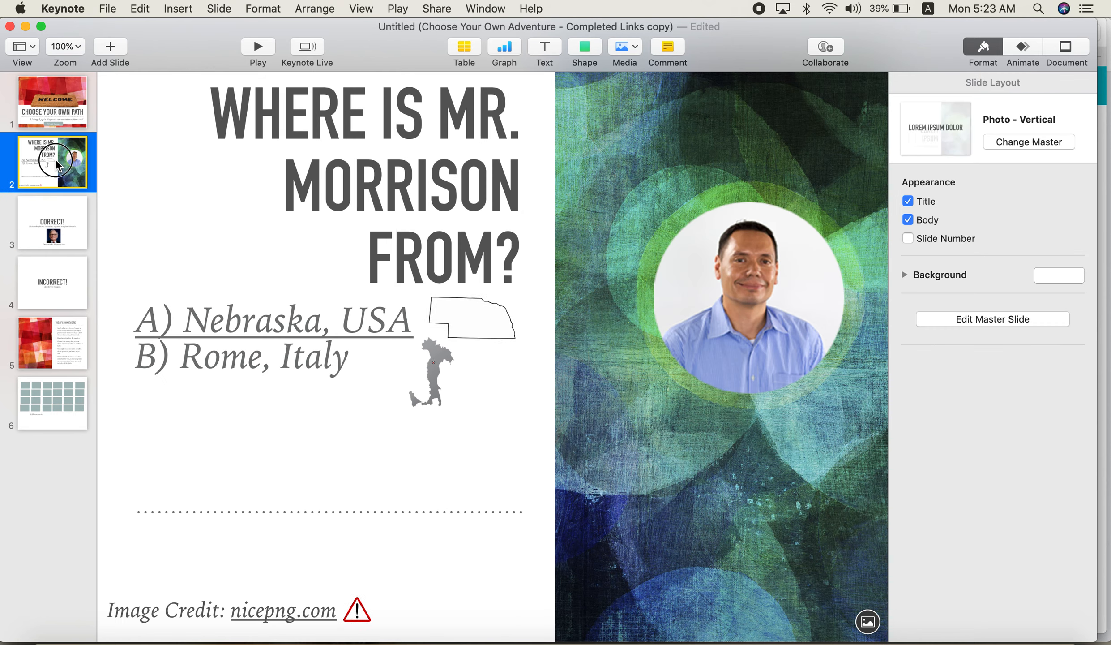
{"action": "left_click", "coordinate": [242, 386]}
{"action": "left_click", "coordinate": [269, 354]}
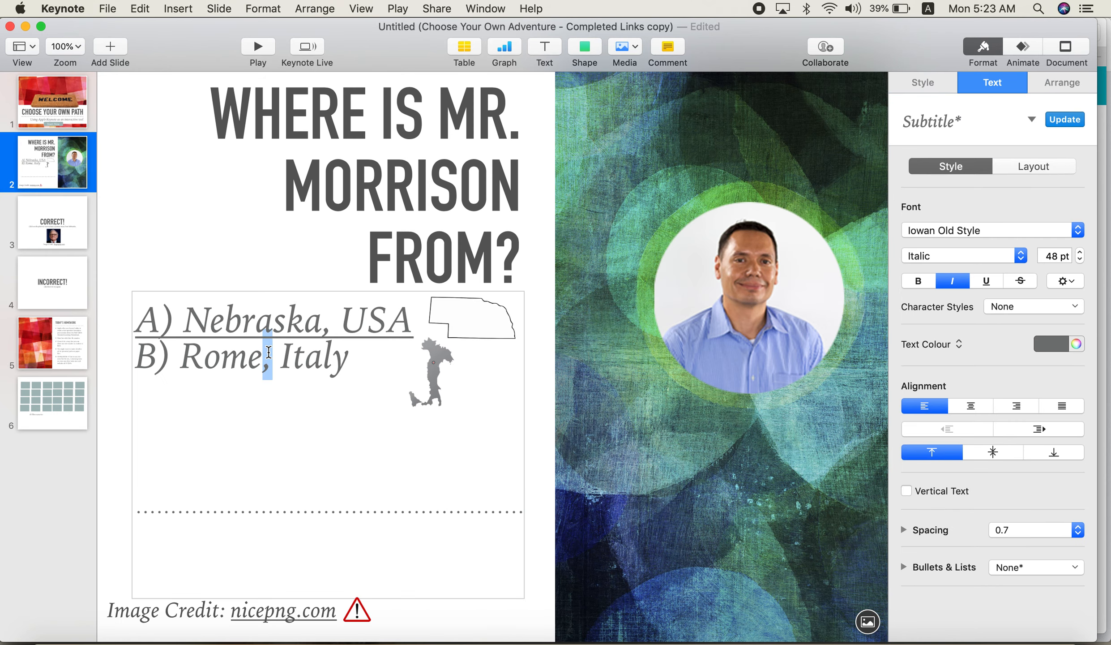
{"action": "left_click", "coordinate": [140, 359]}
{"action": "left_click_drag", "start_coordinate": [140, 358], "coordinate": [419, 370]}
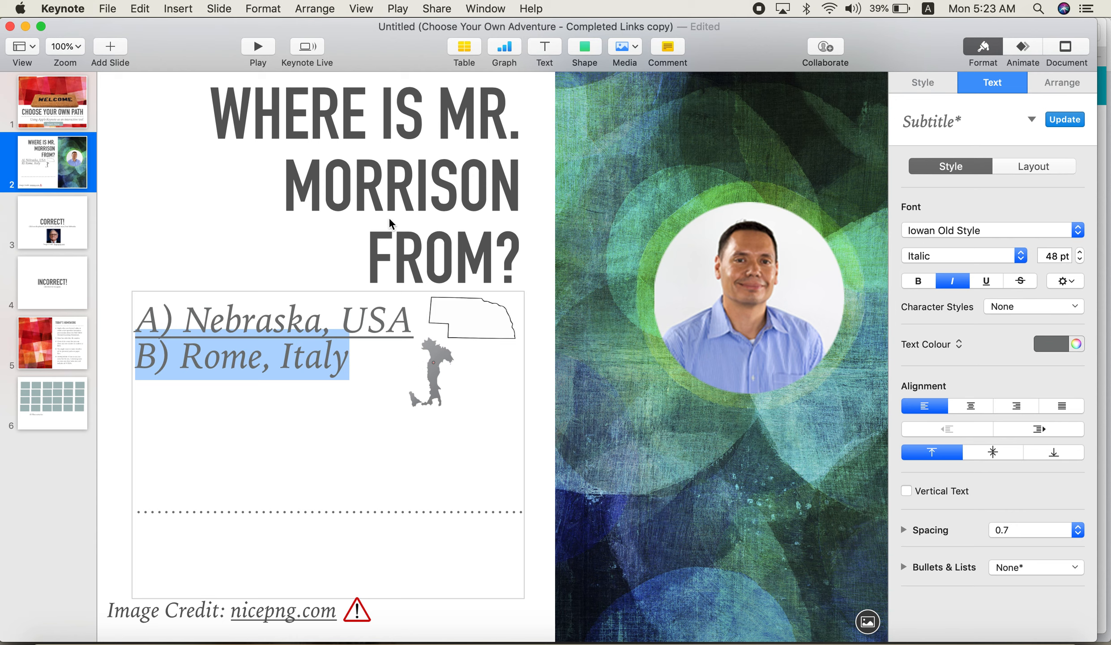
{"action": "left_click", "coordinate": [263, 9]}
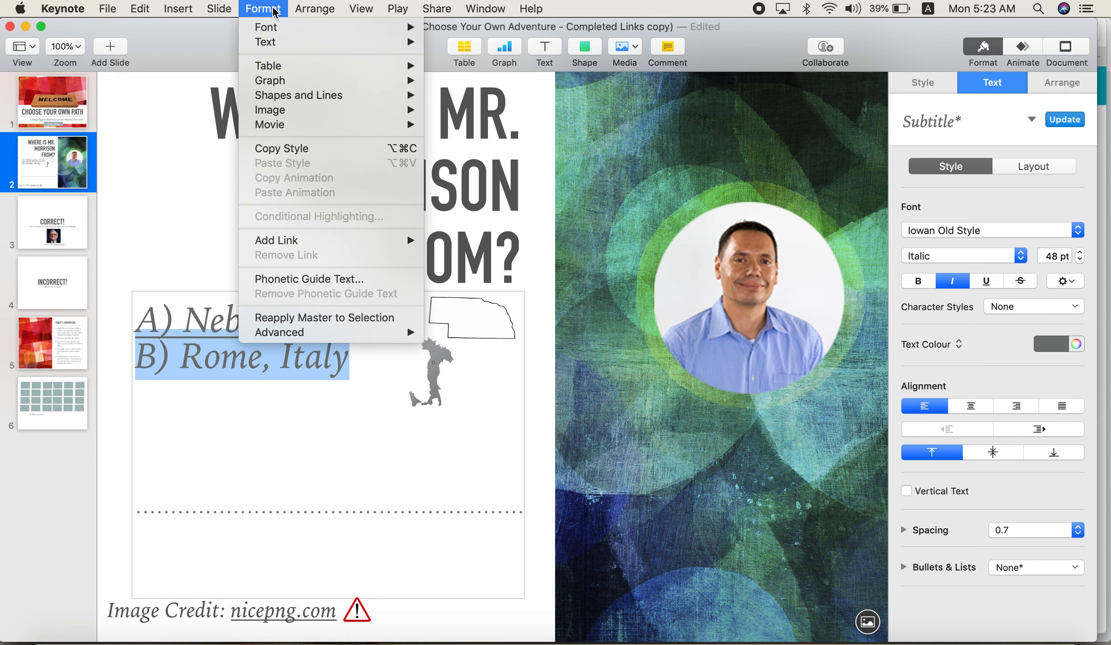
{"action": "mouse_move", "coordinate": [306, 242]}
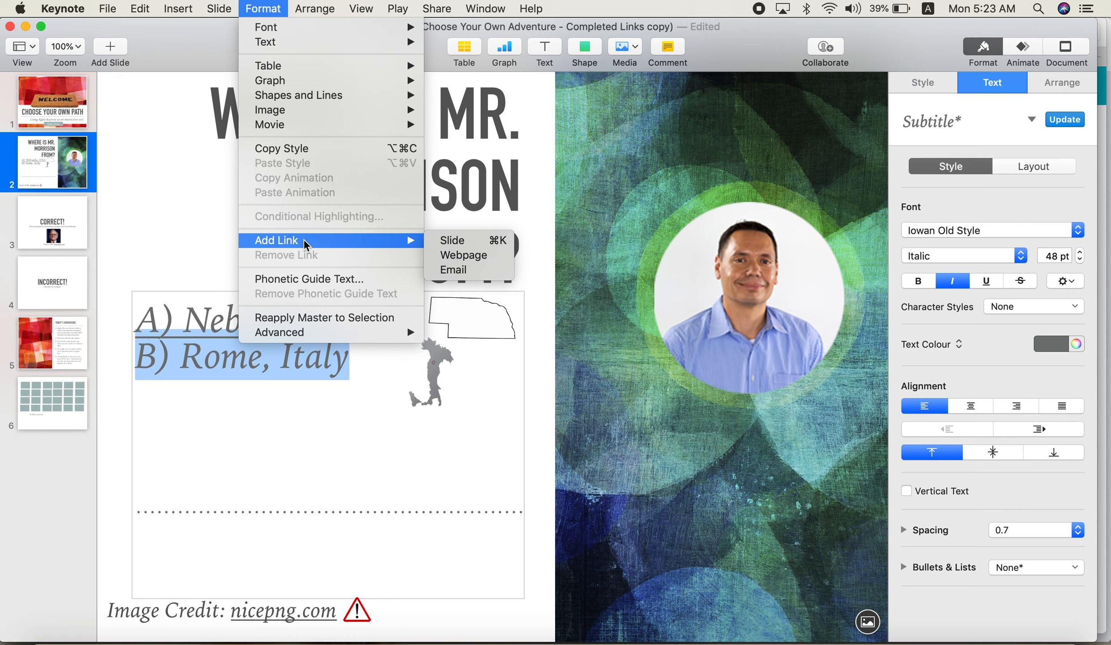
{"action": "left_click", "coordinate": [473, 246]}
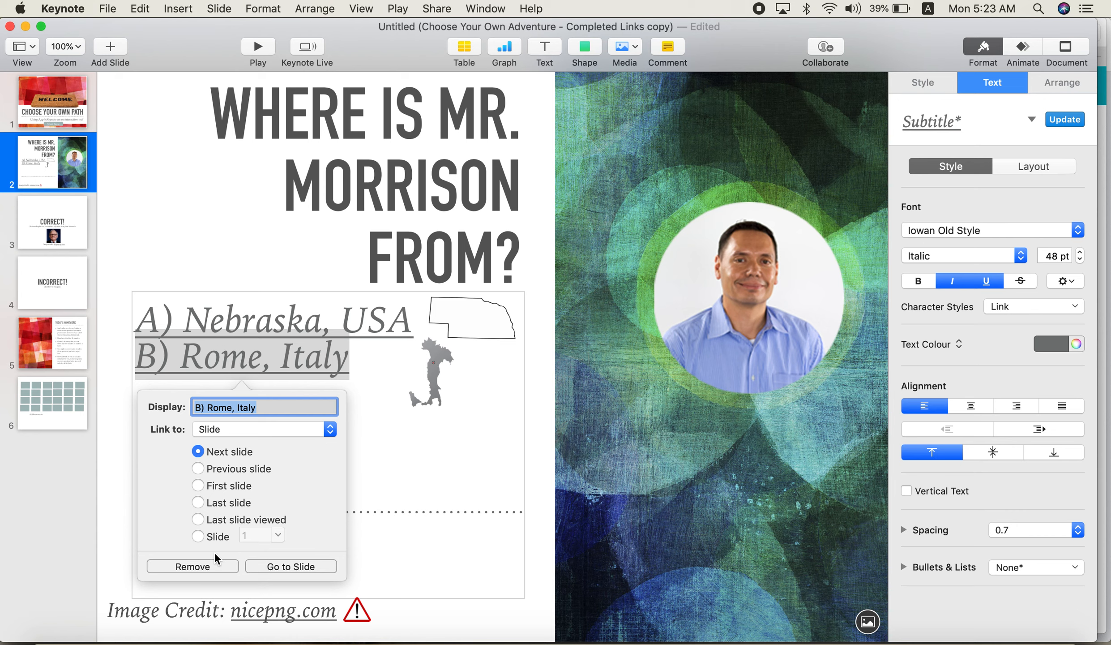
Set the "B) Rome, Italy" link's destination to slide 4 and follow it to that slide
{"action": "left_click", "coordinate": [218, 535]}
{"action": "left_click", "coordinate": [278, 534]}
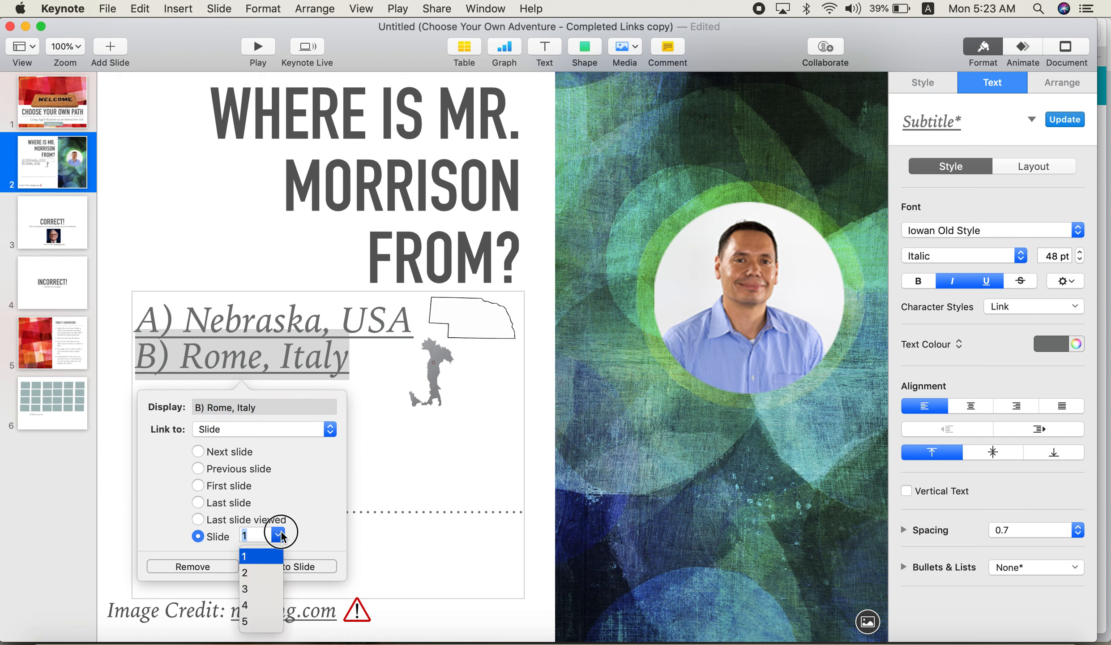
{"action": "left_click", "coordinate": [265, 604]}
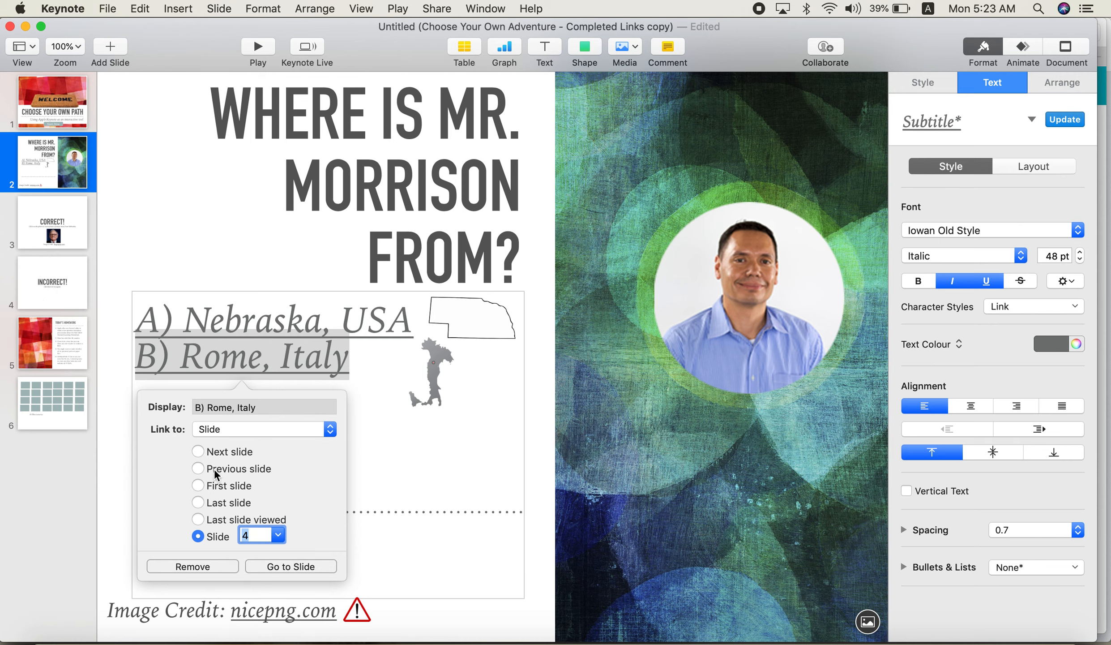
{"action": "left_click", "coordinate": [288, 566]}
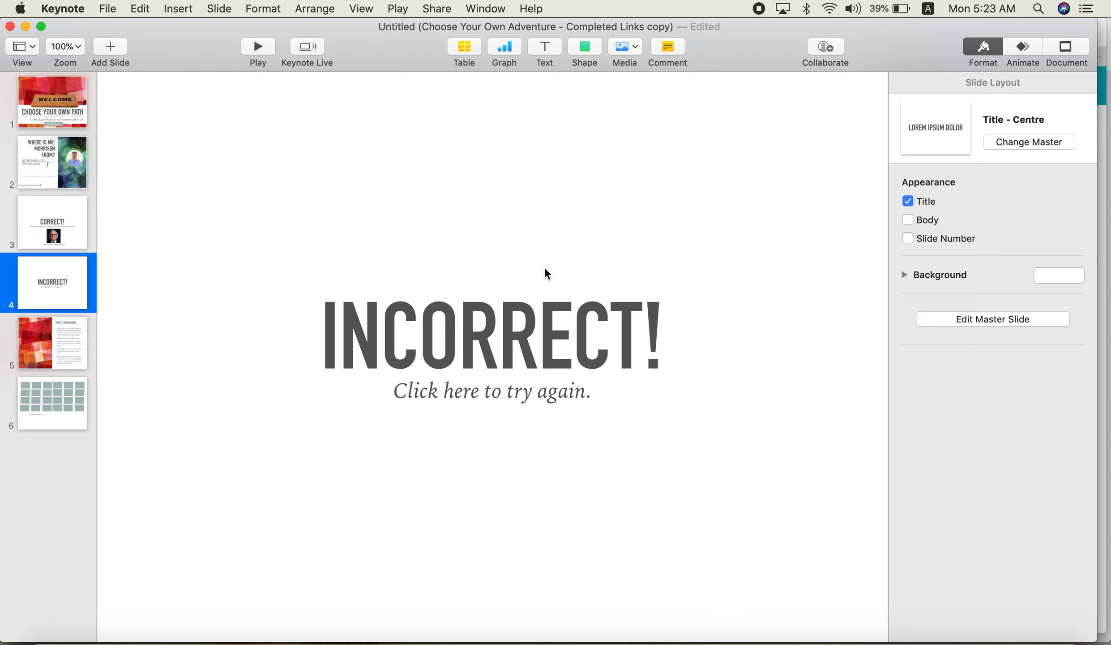
Add a slide link to the whole "Click here to try again." line on the Incorrect! slide
{"action": "left_click", "coordinate": [508, 392]}
{"action": "double_click", "coordinate": [514, 392]}
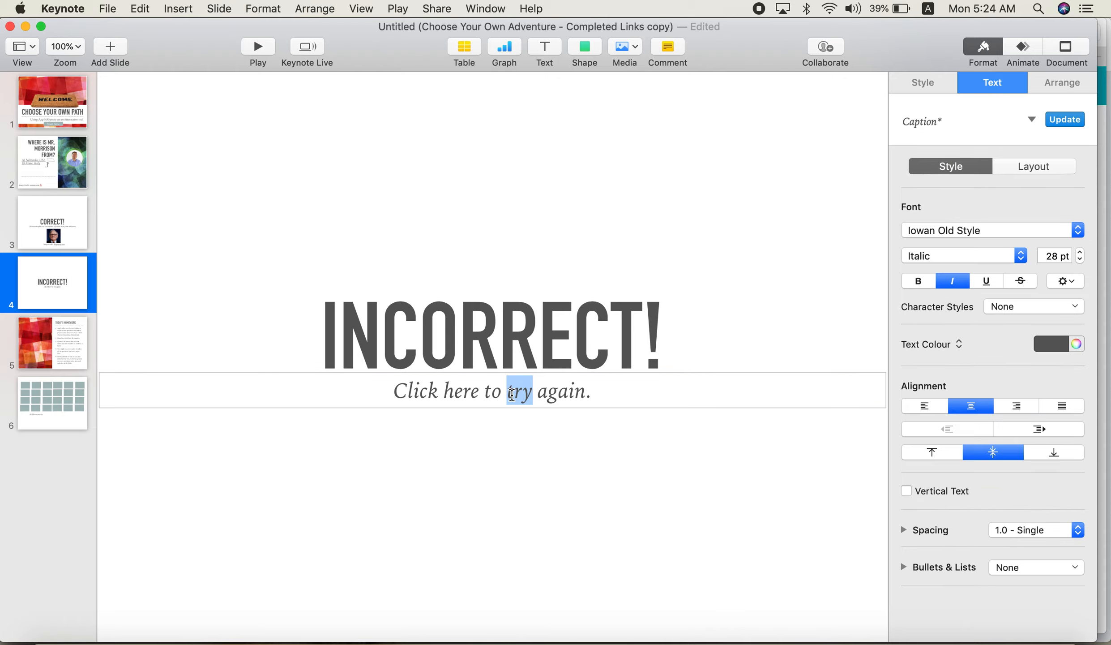
{"action": "left_click", "coordinate": [514, 391]}
{"action": "left_click_drag", "start_coordinate": [399, 390], "coordinate": [640, 397]}
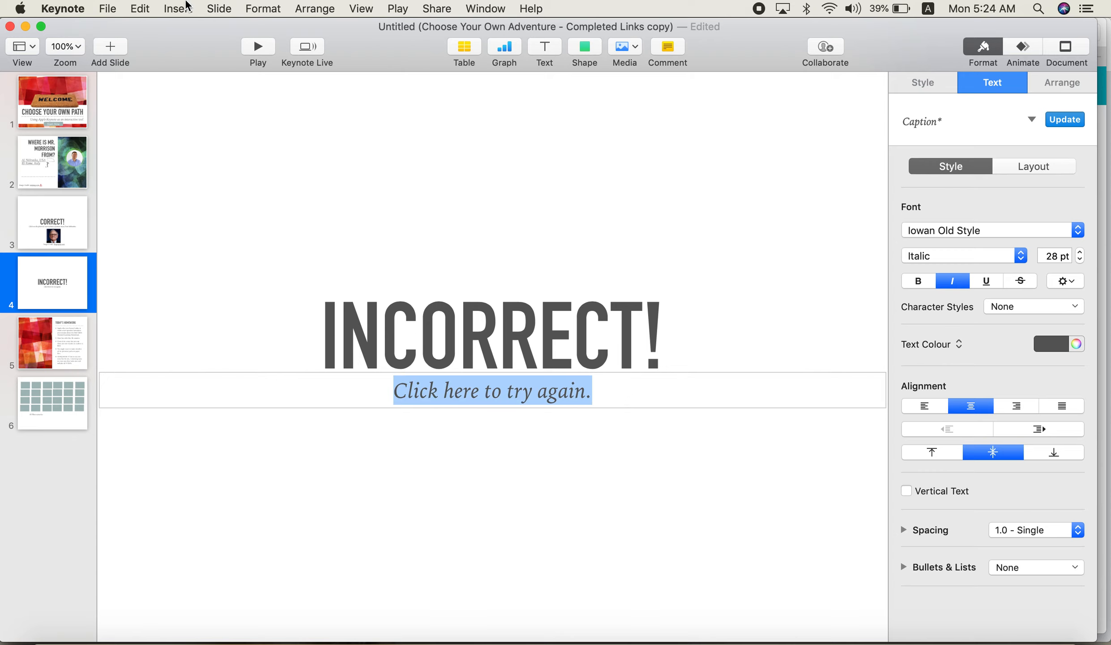
{"action": "left_click", "coordinate": [264, 8]}
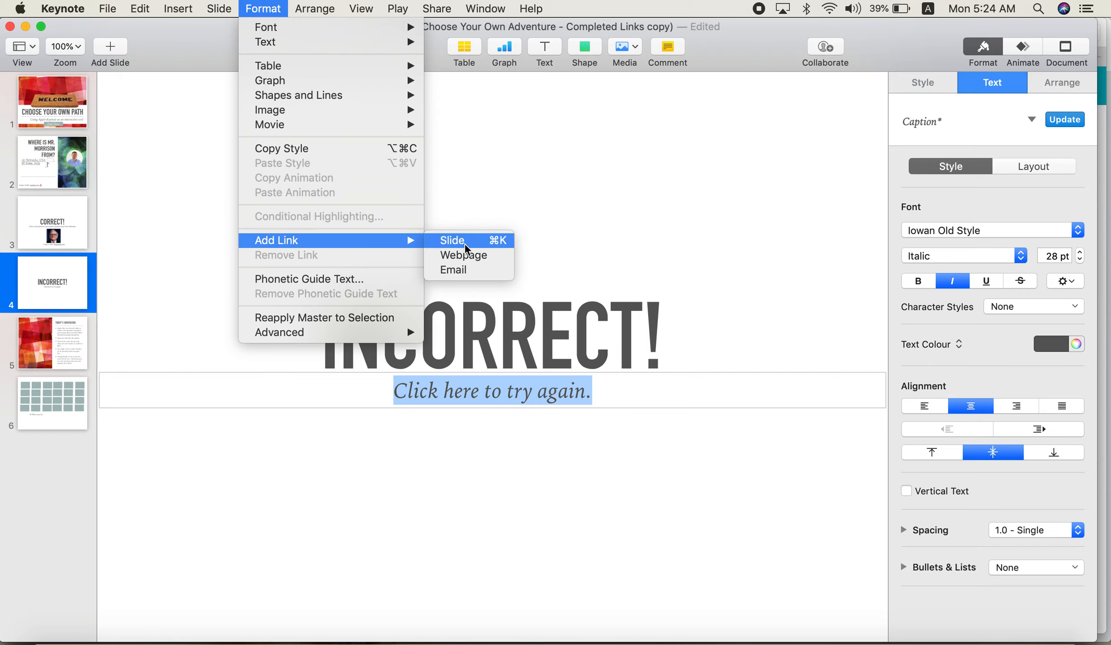
{"action": "left_click", "coordinate": [469, 244]}
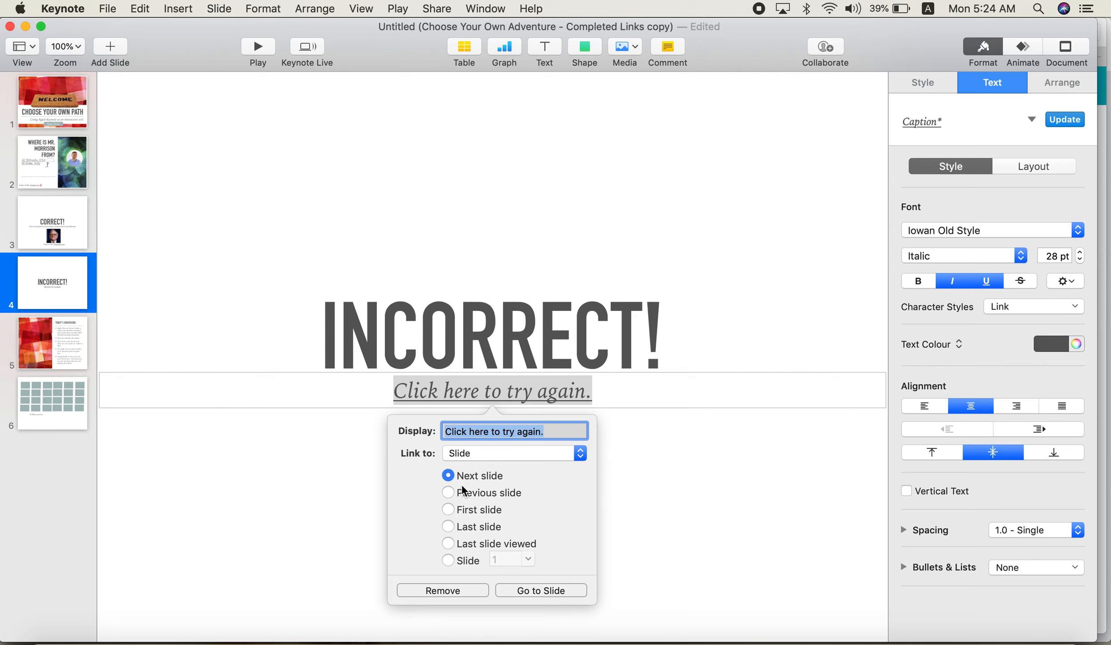
Point the "Click here to try again." link to slide 2 and follow it to the question slide
{"action": "left_click", "coordinate": [458, 558]}
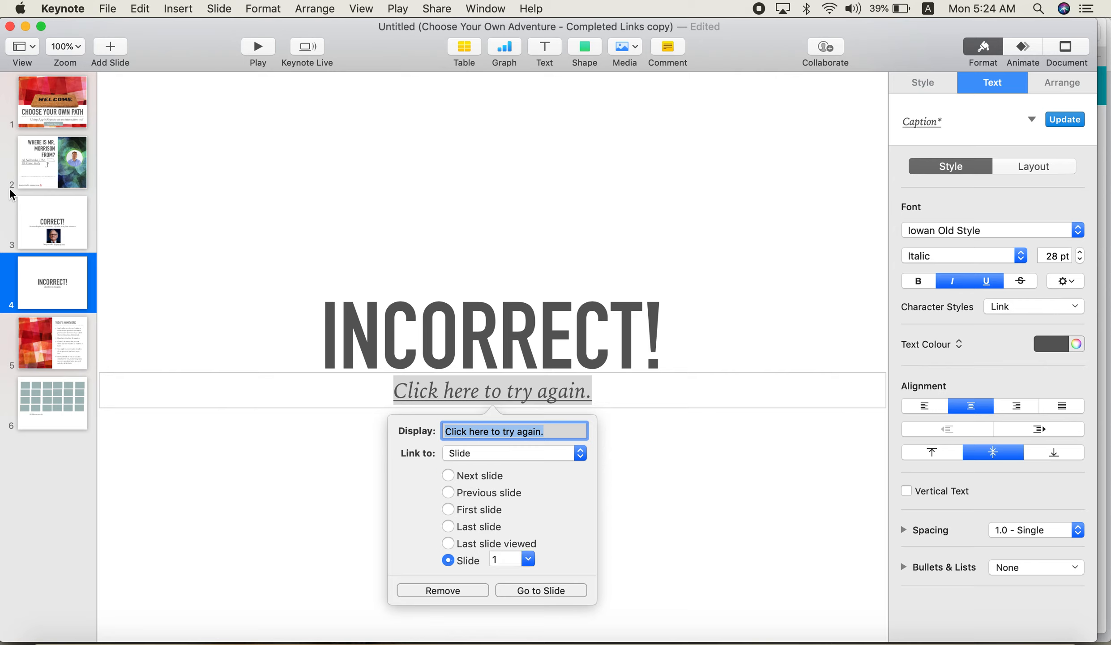
{"action": "left_click", "coordinate": [527, 559]}
{"action": "left_click", "coordinate": [510, 489]}
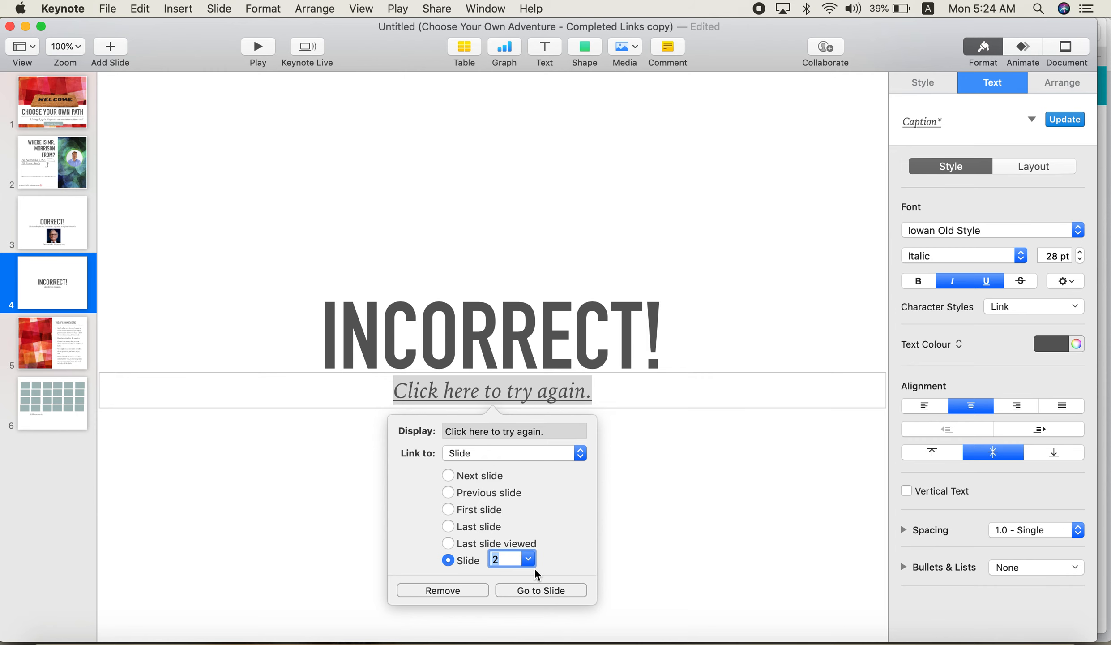
{"action": "left_click", "coordinate": [545, 589]}
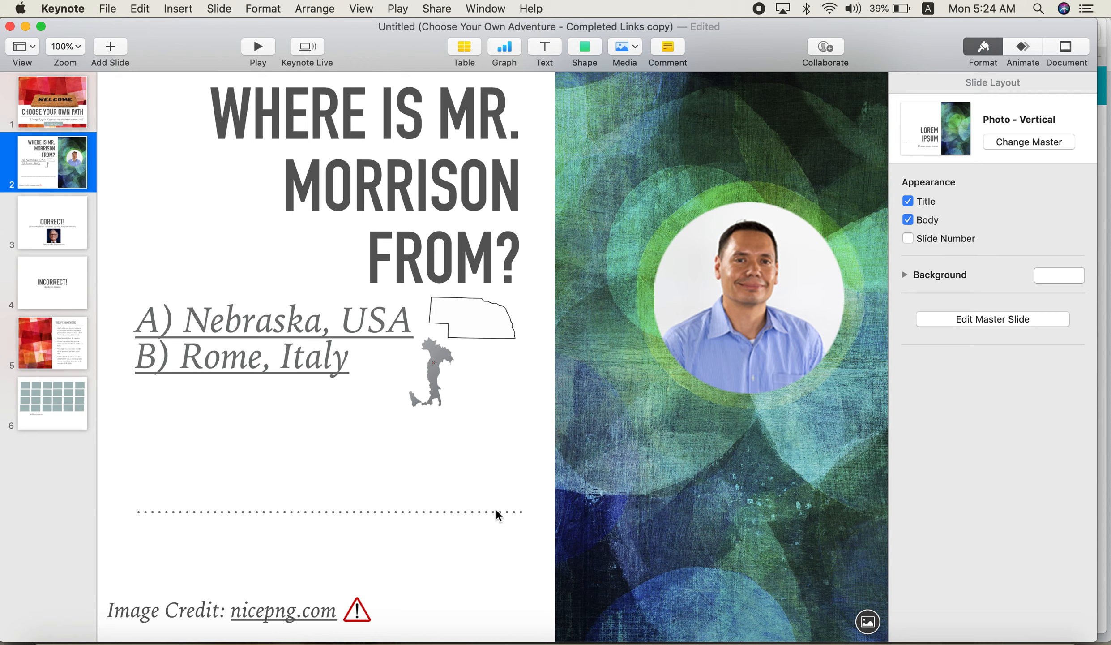
Play the presentation from the question slide and test the "B) Rome, Italy" and "Click here to try again." links
{"action": "left_click", "coordinate": [255, 52]}
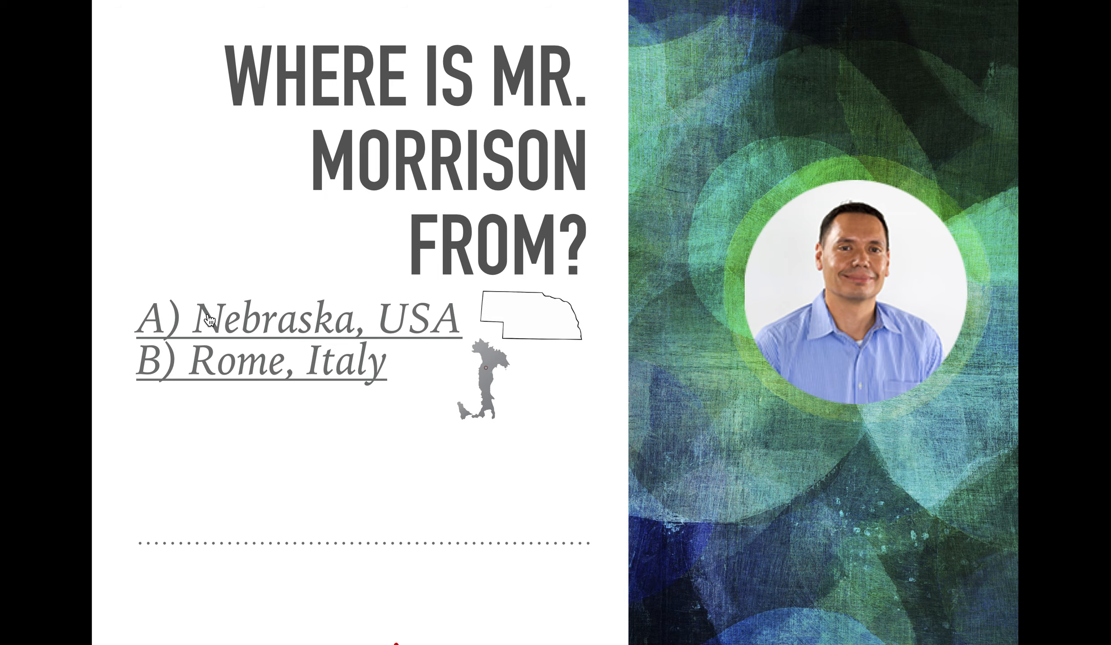
{"action": "left_click", "coordinate": [243, 377]}
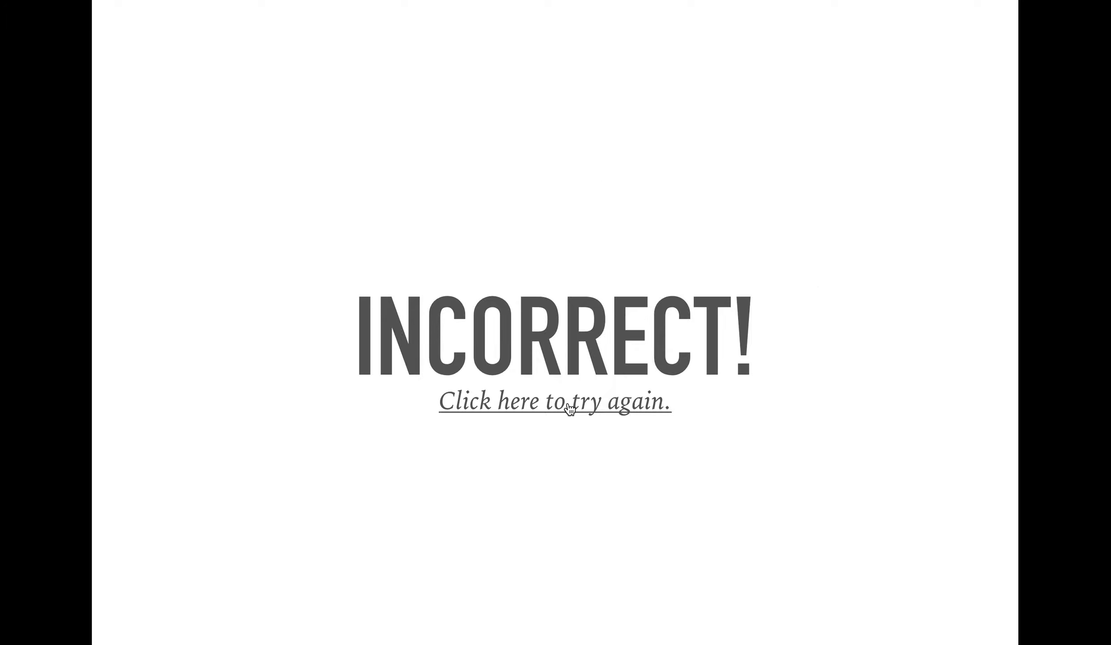
{"action": "left_click", "coordinate": [570, 408]}
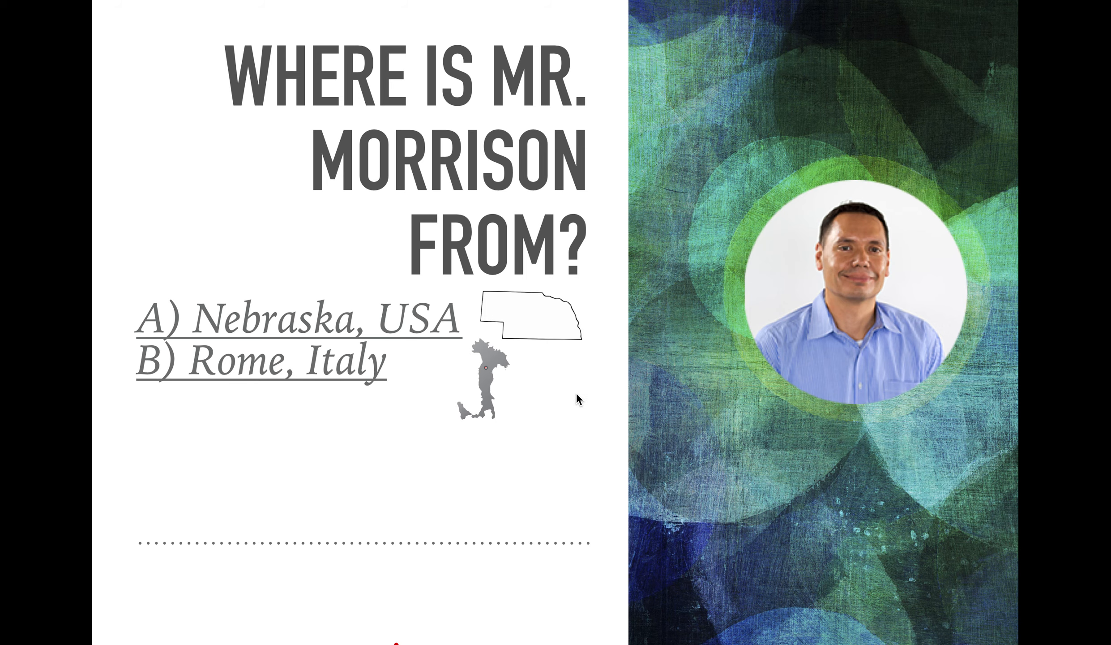
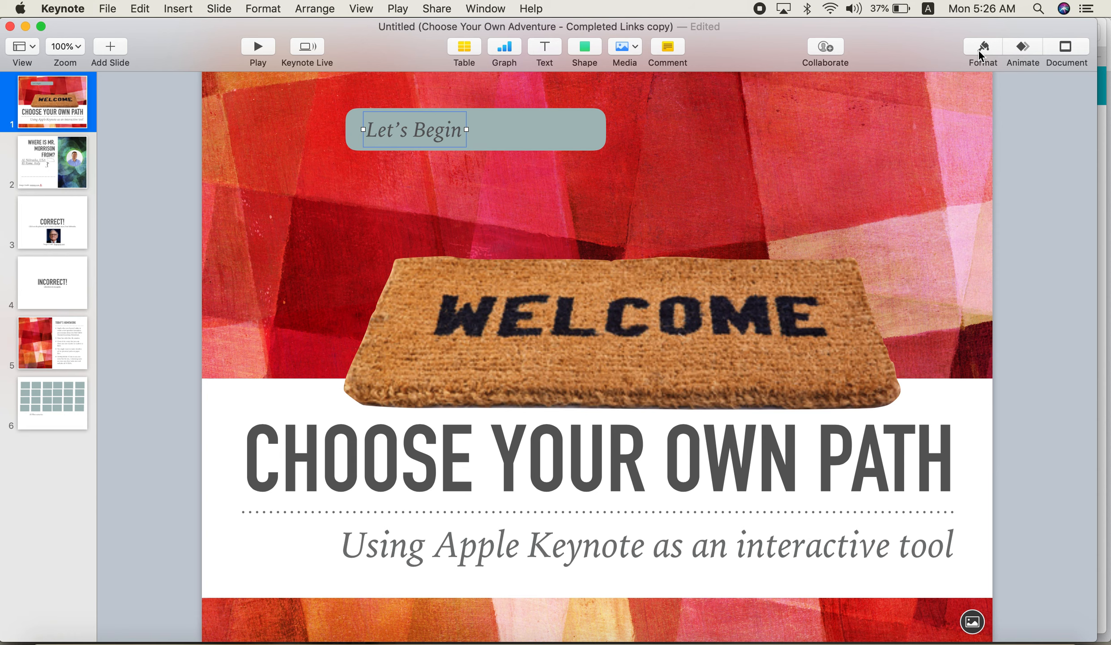
Apply the tan textured shape style to the rounded rectangle behind "Let's Begin" on slide 1
{"action": "left_click", "coordinate": [984, 48]}
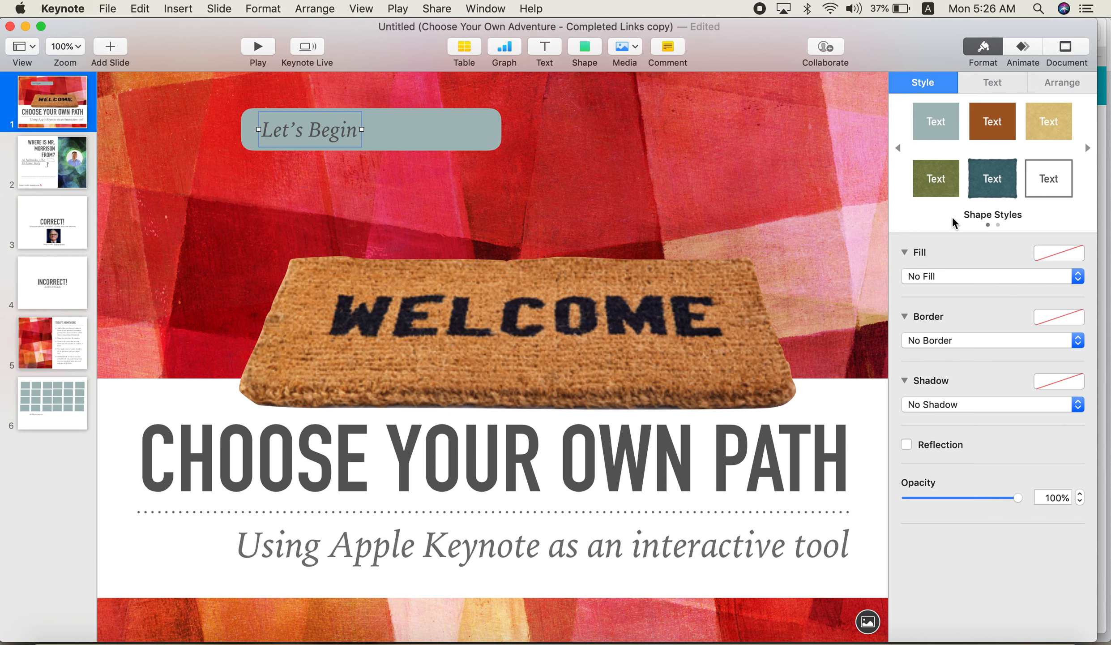
{"action": "left_click", "coordinate": [466, 141]}
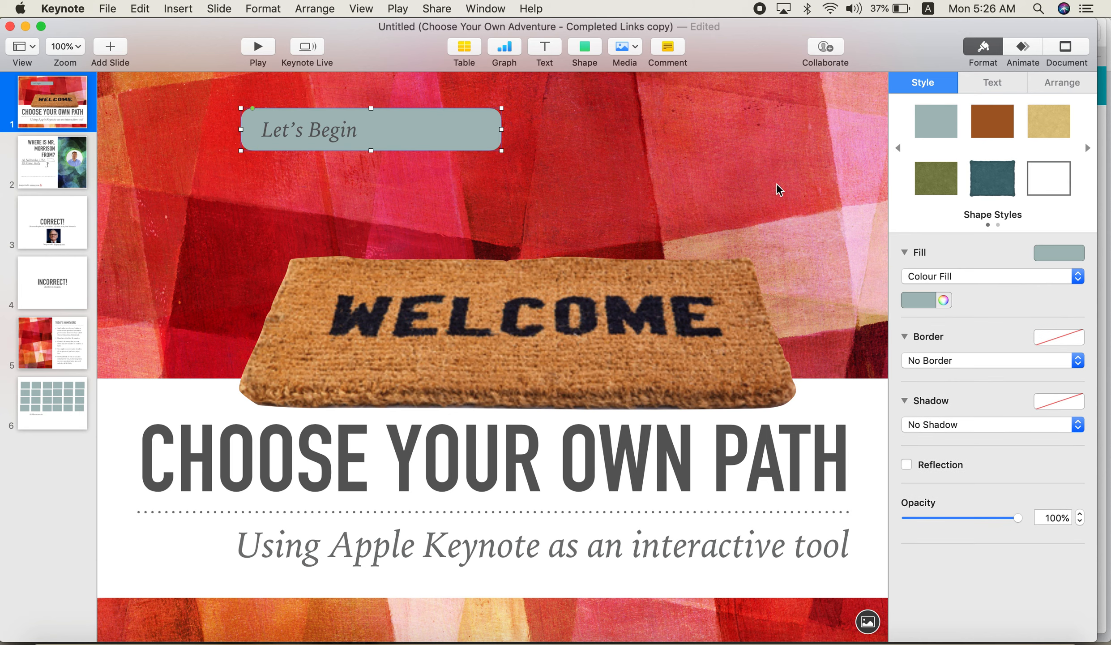
{"action": "left_click", "coordinate": [561, 149]}
{"action": "left_click", "coordinate": [427, 128]}
{"action": "left_click", "coordinate": [1043, 123]}
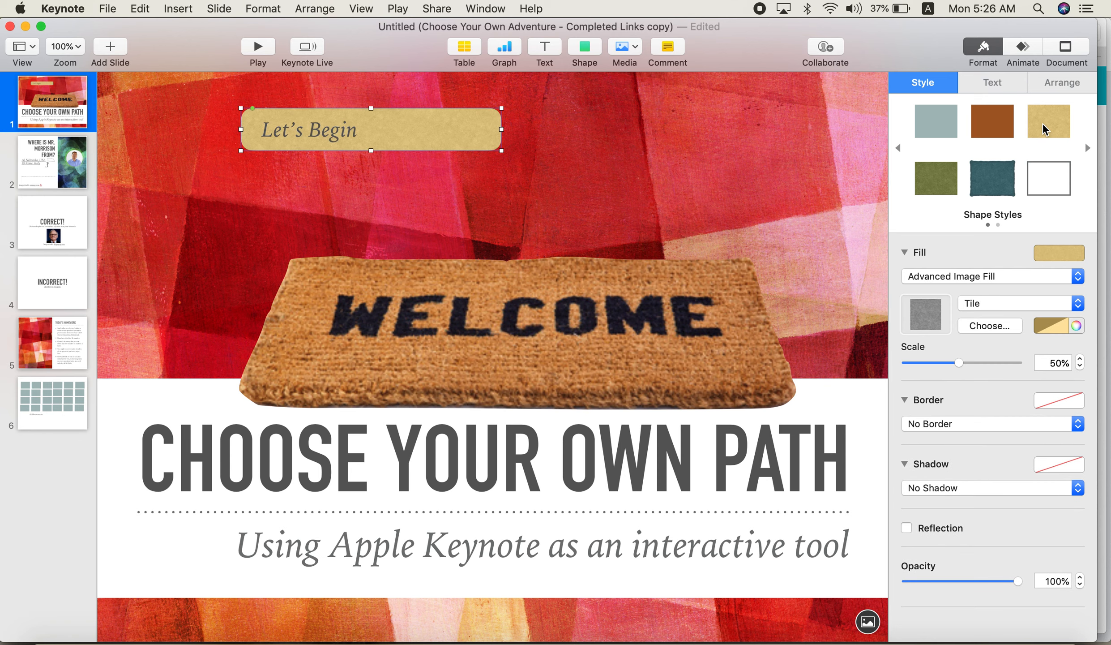
Make the "Let's Begin" text bold and set its font to Impact
{"action": "triple_click", "coordinate": [303, 124]}
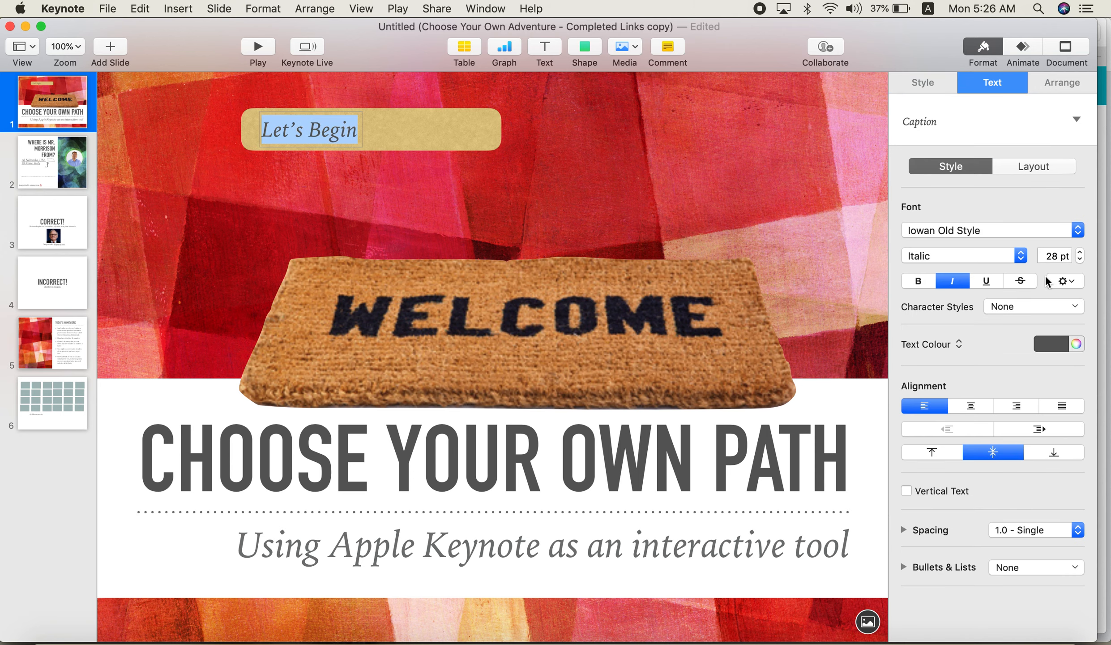
{"action": "left_click", "coordinate": [921, 282]}
{"action": "left_click", "coordinate": [1054, 230]}
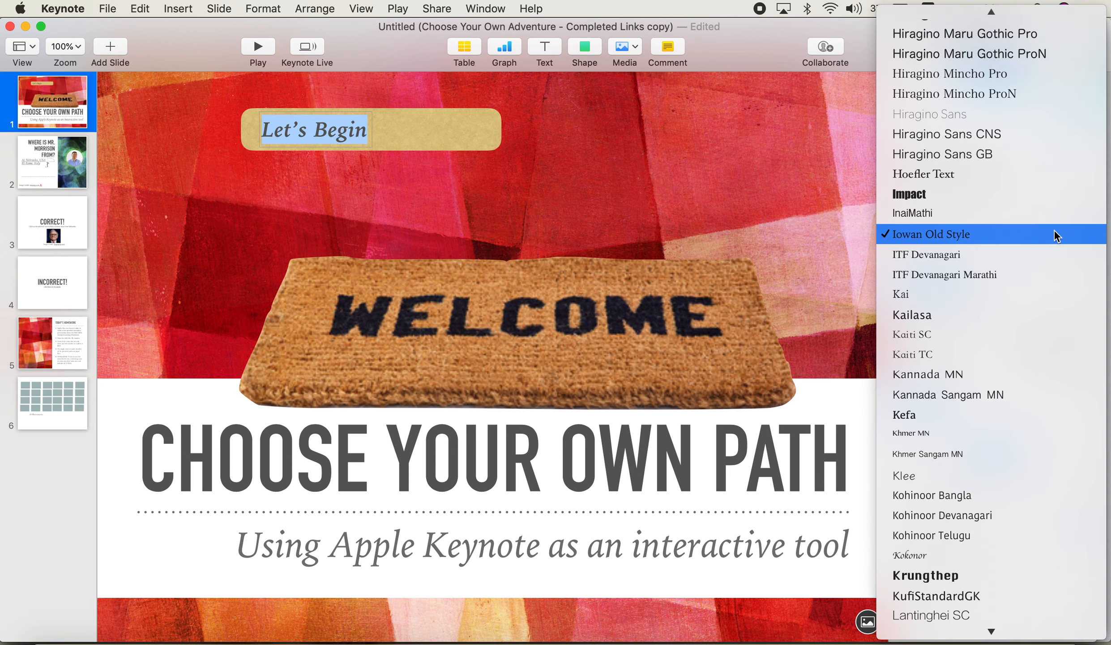
{"action": "left_click", "coordinate": [1000, 197]}
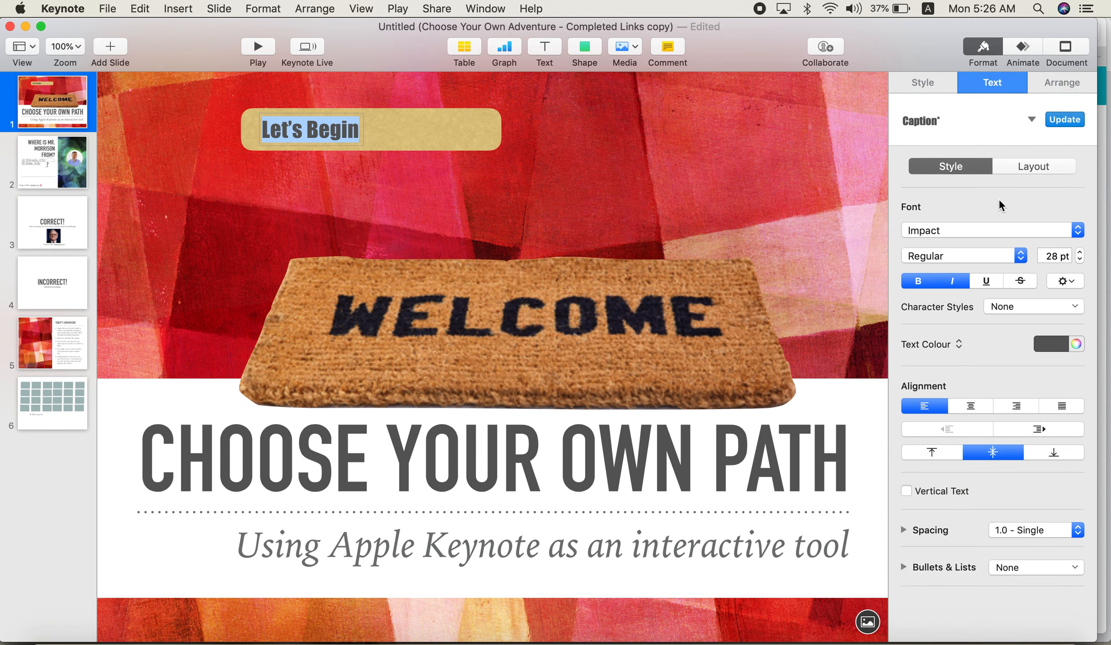
Narrow the tan rounded rectangle on slide 1 to about 181 pt wide so it fits closely around "Let's Begin"
{"action": "left_click", "coordinate": [609, 192]}
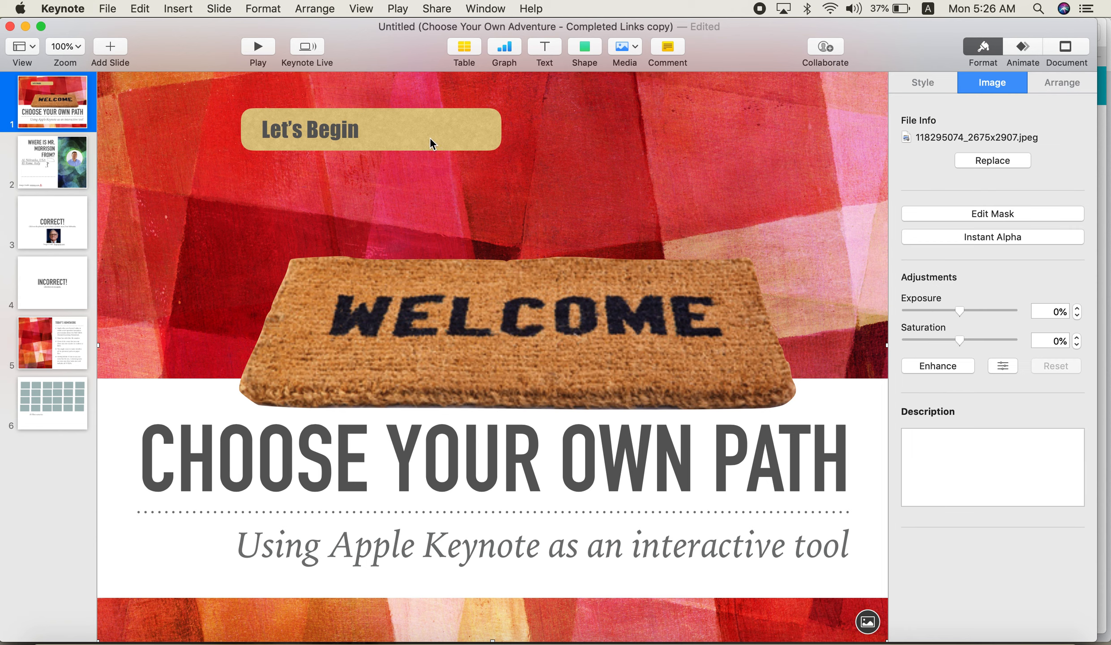
{"action": "left_click", "coordinate": [443, 129]}
{"action": "left_click_drag", "start_coordinate": [505, 129], "coordinate": [378, 136]}
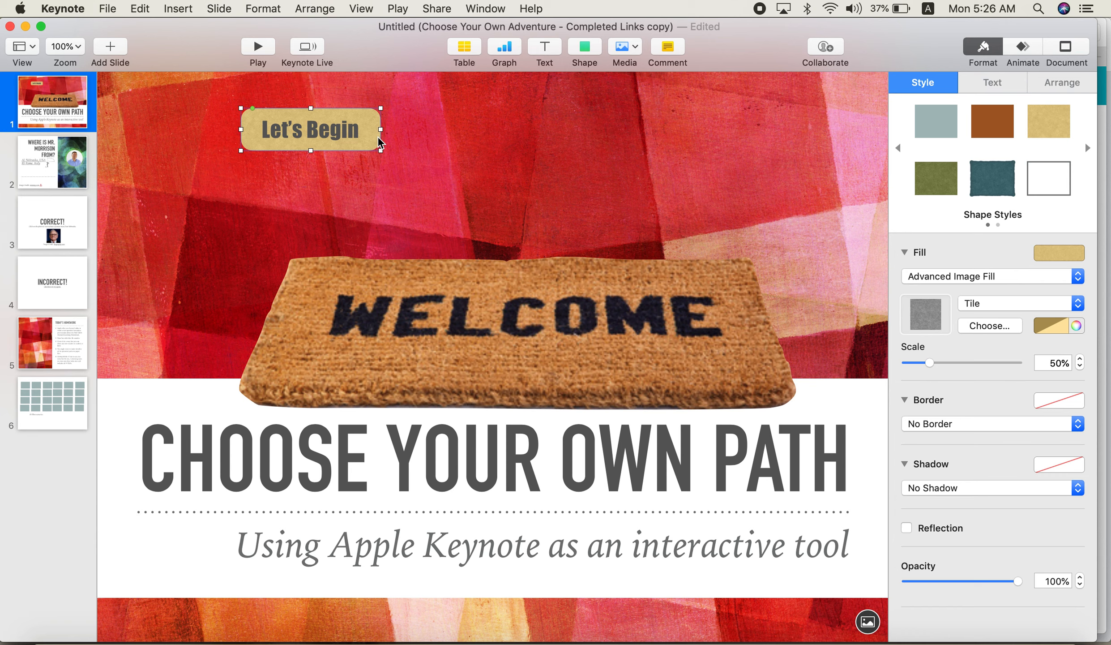
Group the "Let's Begin" text with the tan rounded rectangle behind it
{"action": "left_click", "coordinate": [336, 130]}
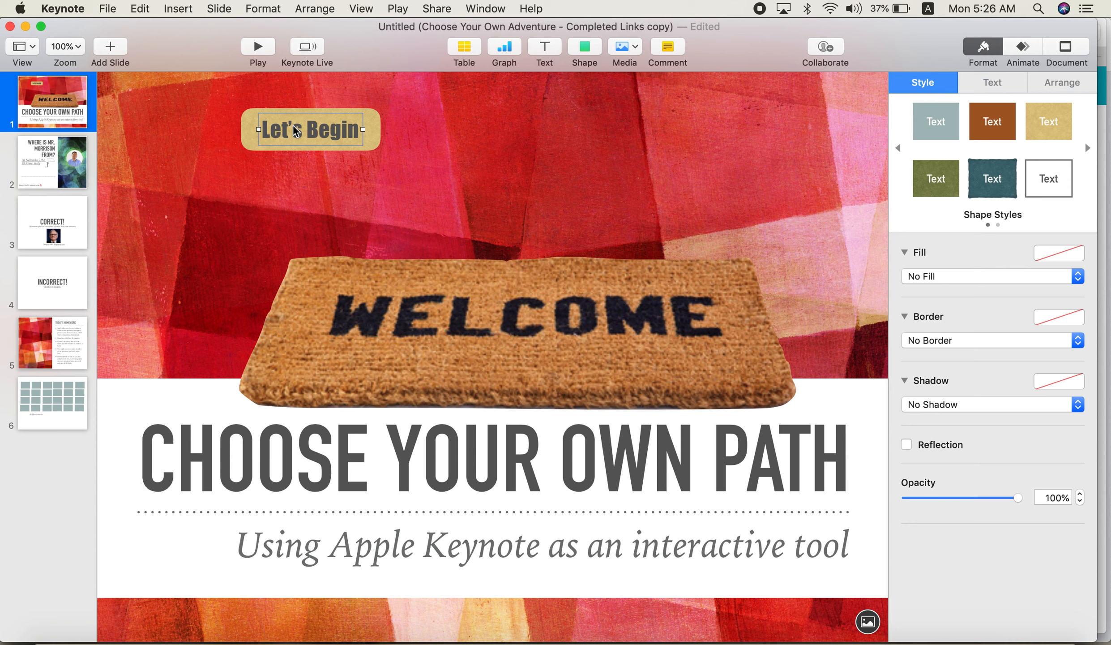
{"action": "left_click", "coordinate": [247, 126], "text": "shift"}
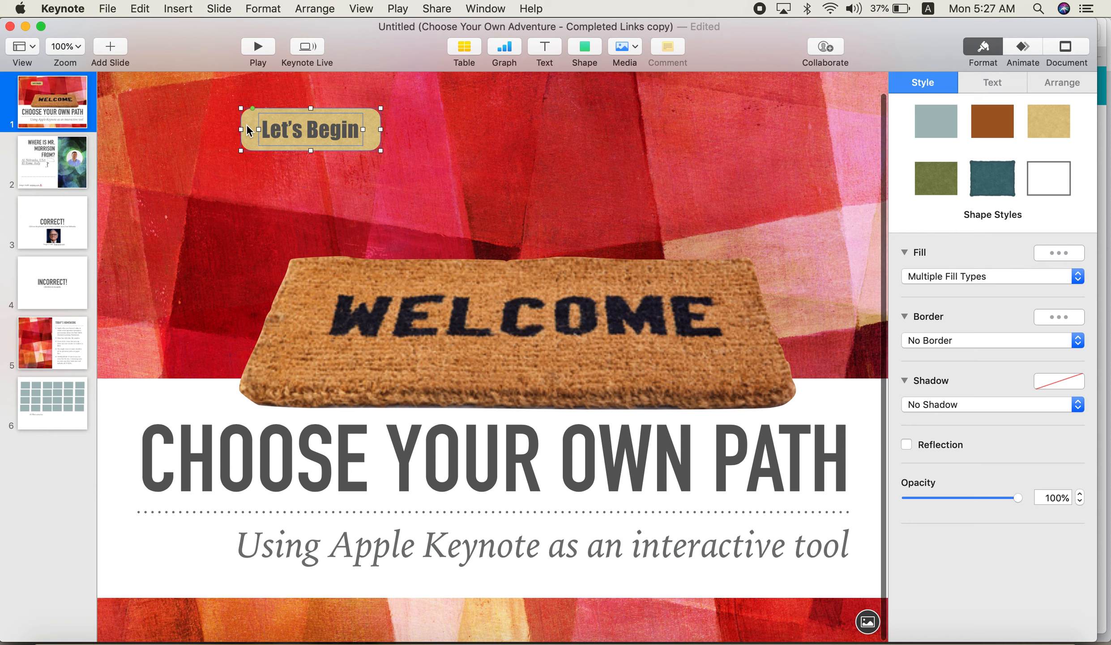
{"action": "right_click", "coordinate": [247, 125]}
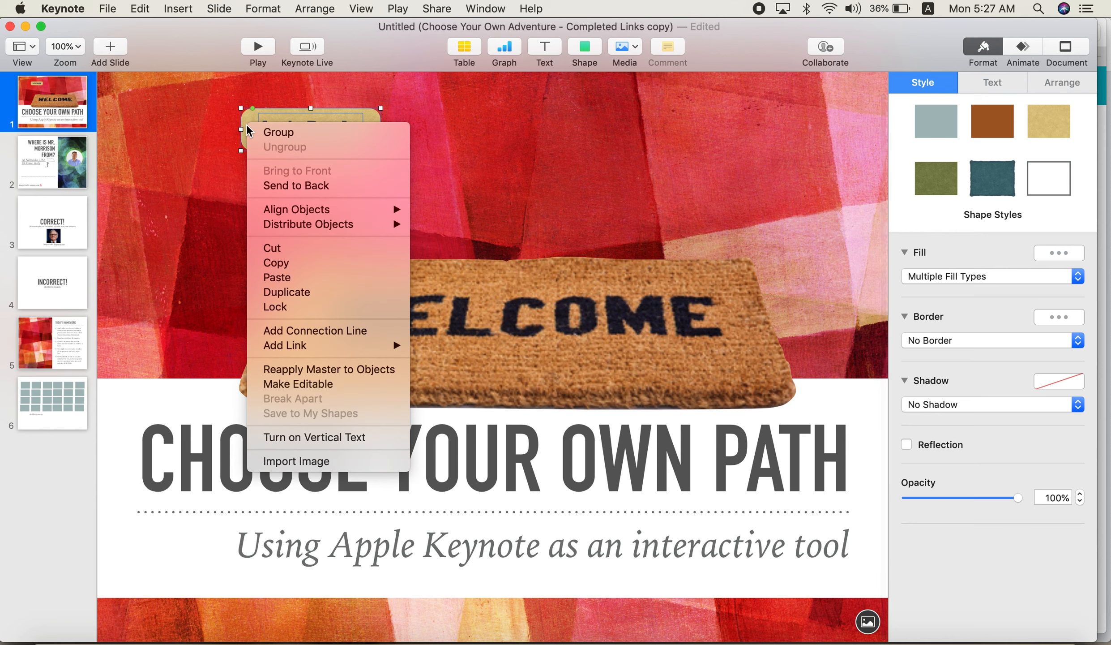
{"action": "left_click", "coordinate": [281, 132]}
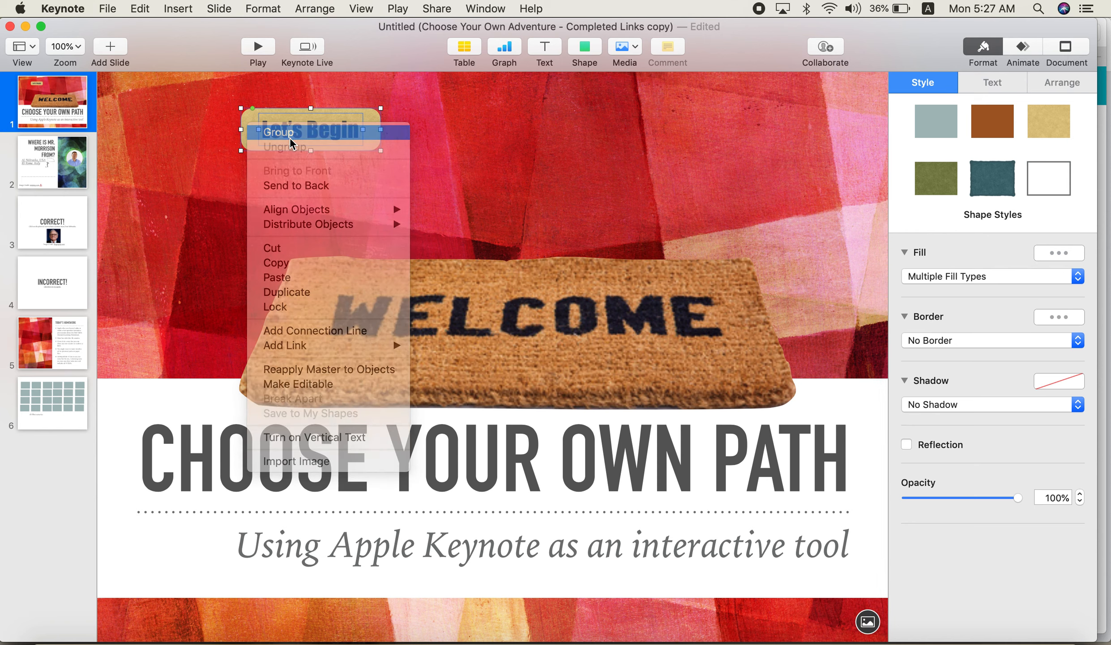
{"action": "left_click", "coordinate": [281, 150]}
Move the grouped "Let's Begin" button below the subtitle, to about X 422 pt and Y 681 pt
{"action": "left_click_drag", "start_coordinate": [302, 131], "coordinate": [573, 149]}
{"action": "right_click", "coordinate": [573, 150]}
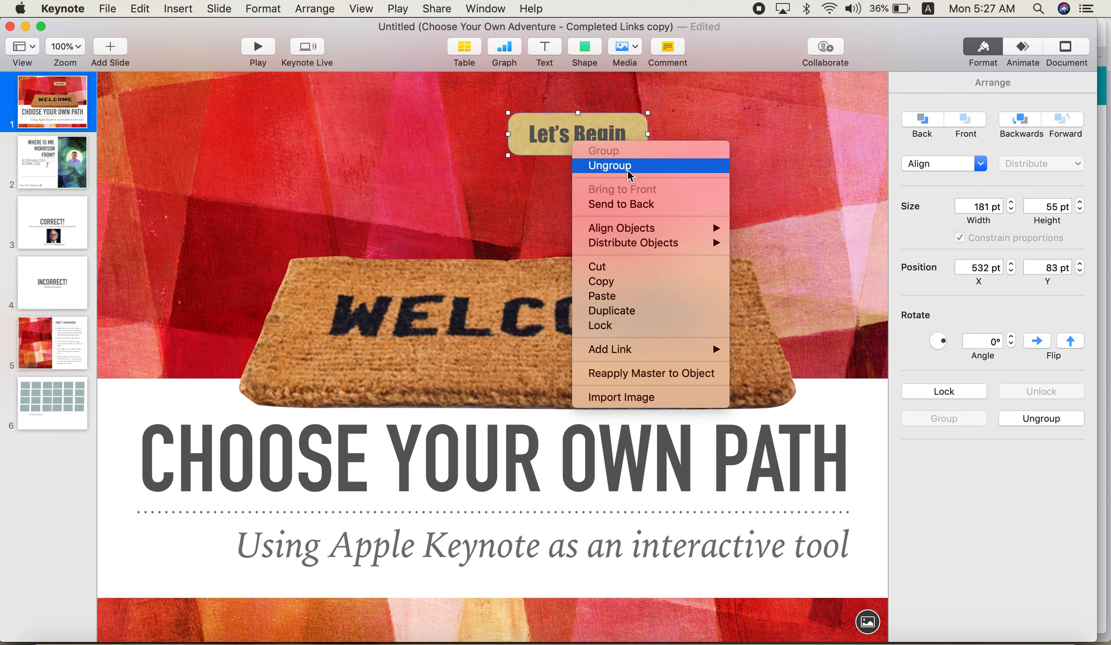
{"action": "left_click", "coordinate": [703, 109]}
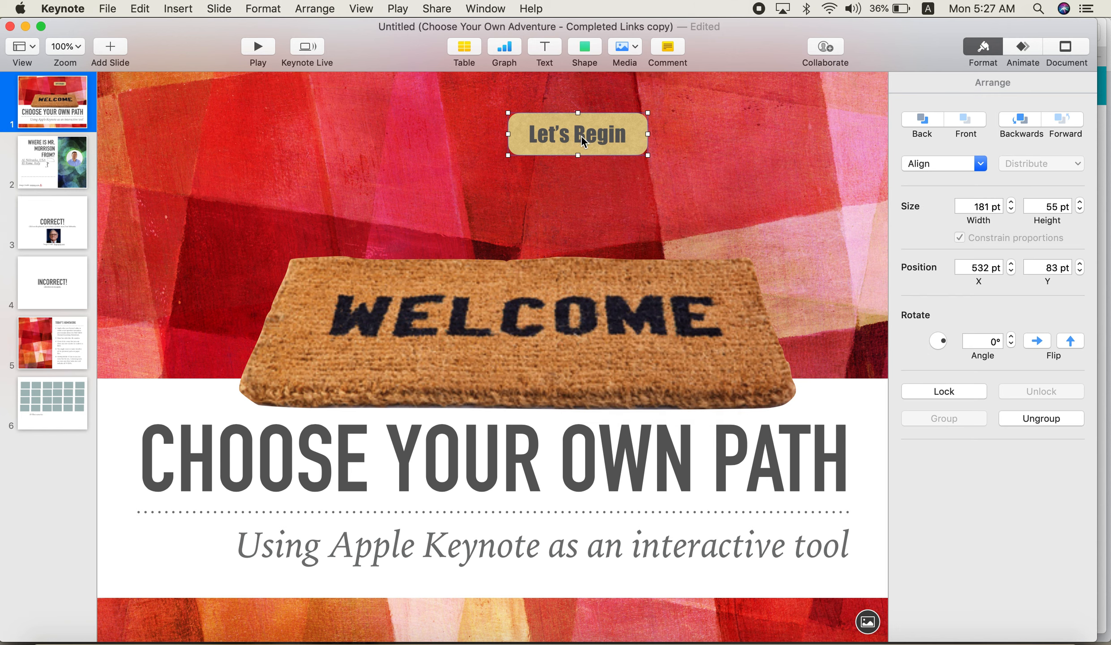
{"action": "left_click_drag", "start_coordinate": [581, 135], "coordinate": [497, 597]}
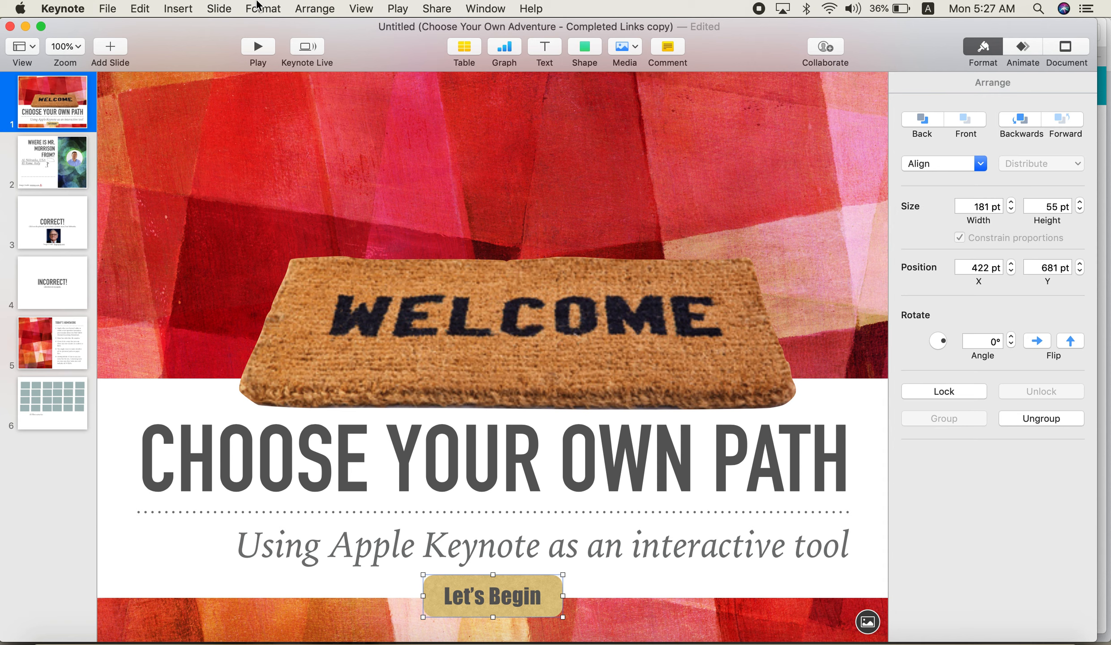
{"action": "left_click", "coordinate": [269, 6]}
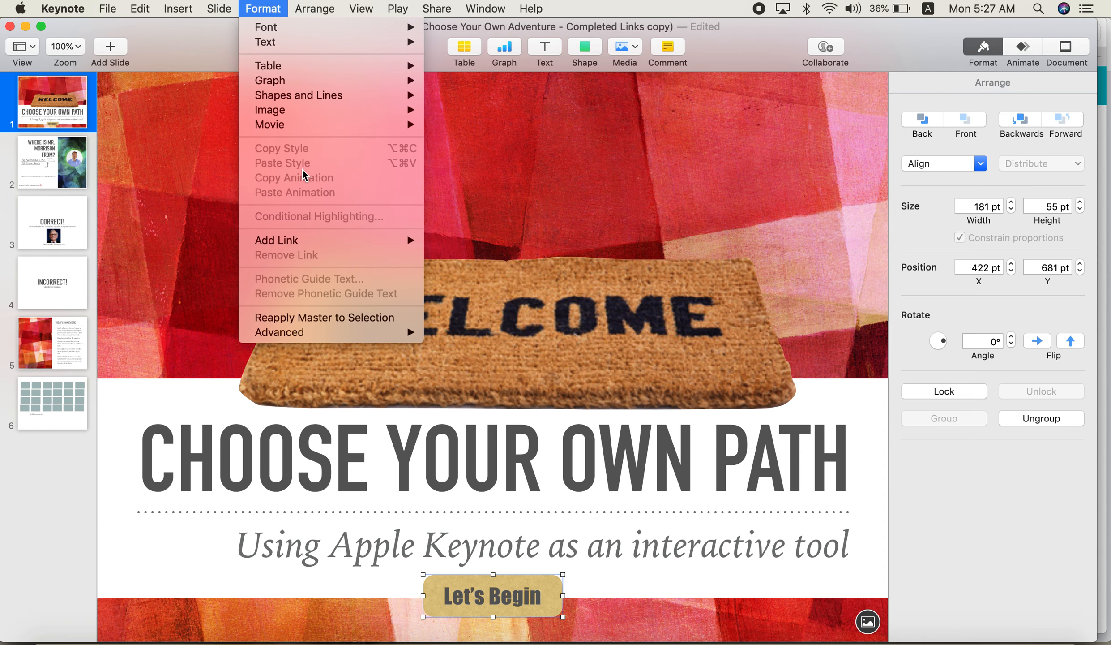
{"action": "mouse_move", "coordinate": [305, 241]}
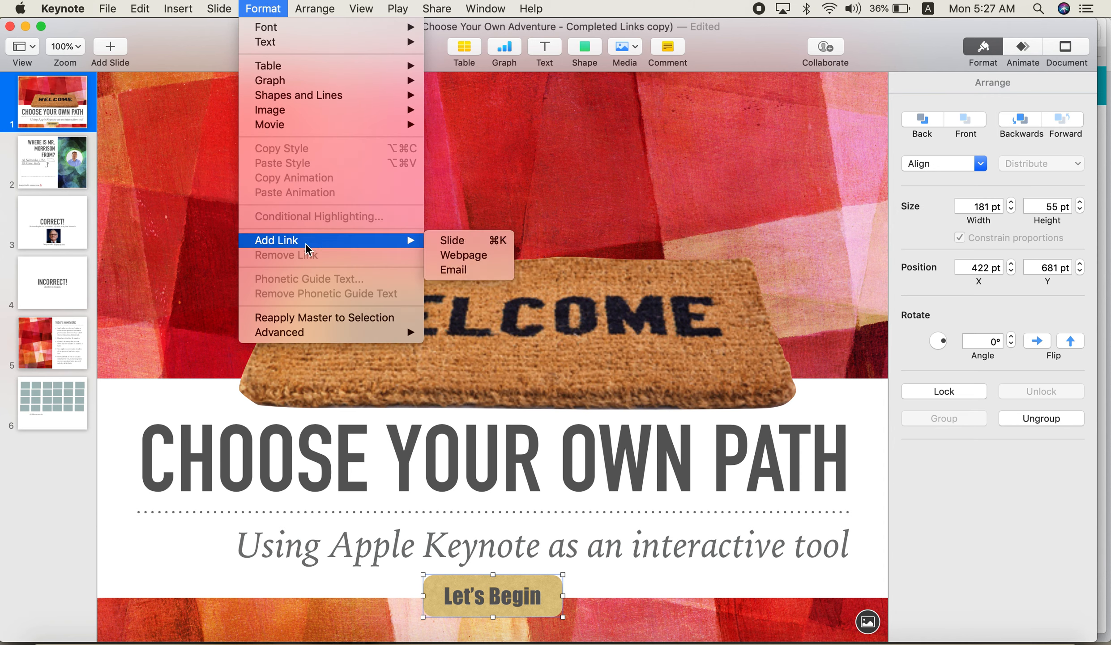
{"action": "left_click", "coordinate": [474, 253]}
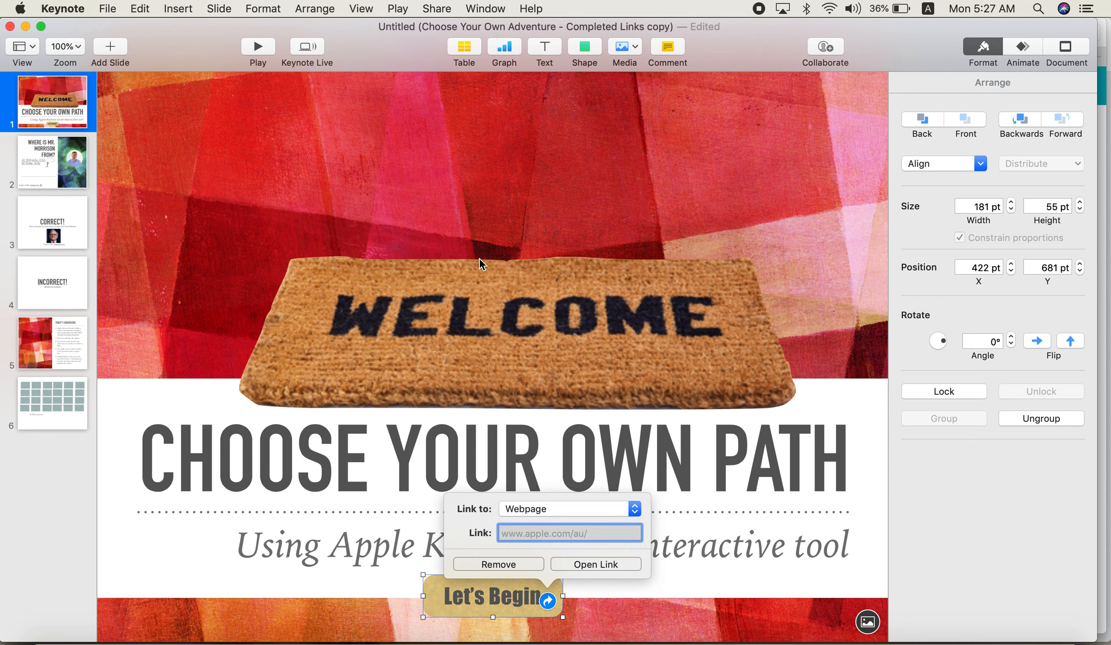
{"action": "left_click", "coordinate": [513, 567]}
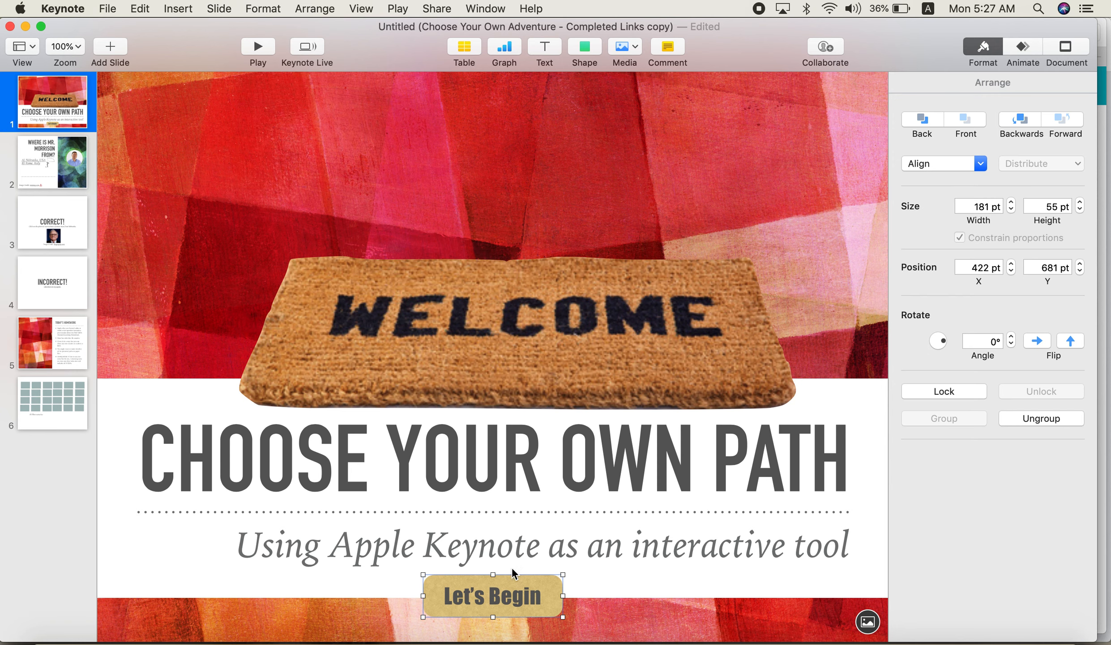
Link the grouped "Let's Begin" button to slide 2 and follow the link to the question slide
{"action": "left_click", "coordinate": [184, 7]}
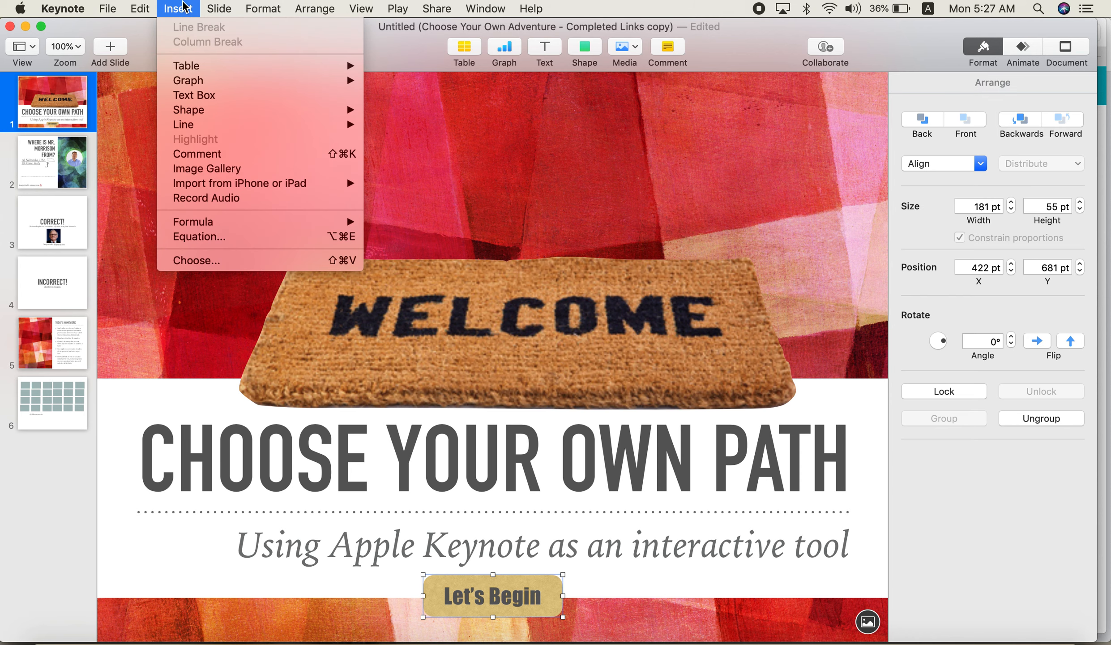
{"action": "mouse_move", "coordinate": [282, 7]}
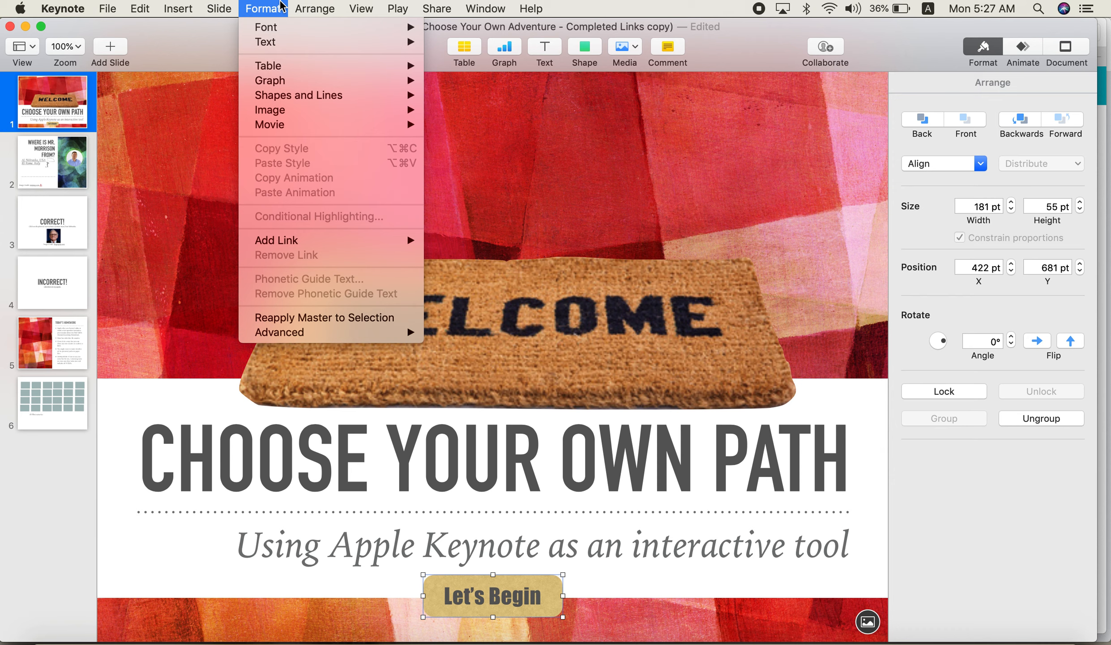
{"action": "mouse_move", "coordinate": [292, 251]}
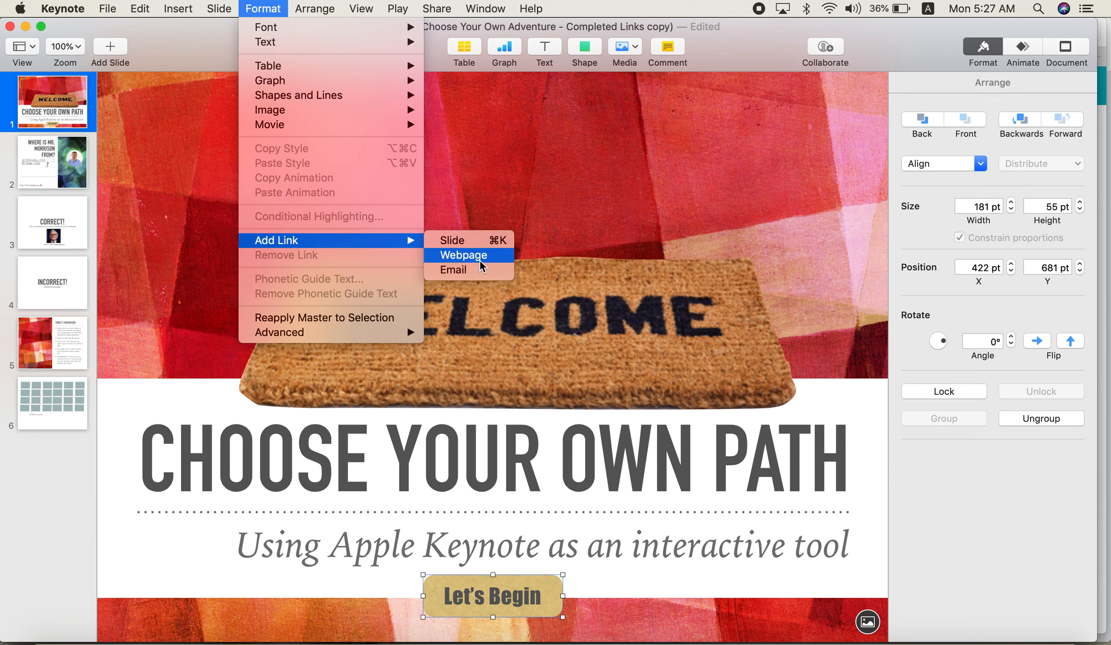
{"action": "left_click", "coordinate": [471, 242]}
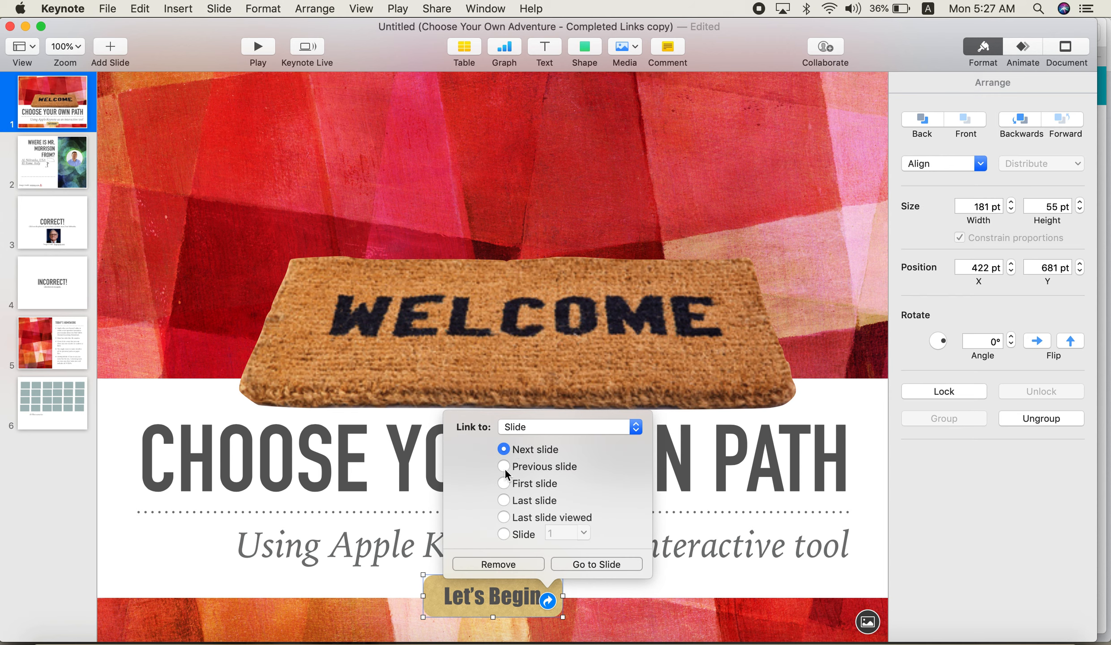
{"action": "left_click", "coordinate": [522, 533]}
{"action": "left_click", "coordinate": [584, 533]}
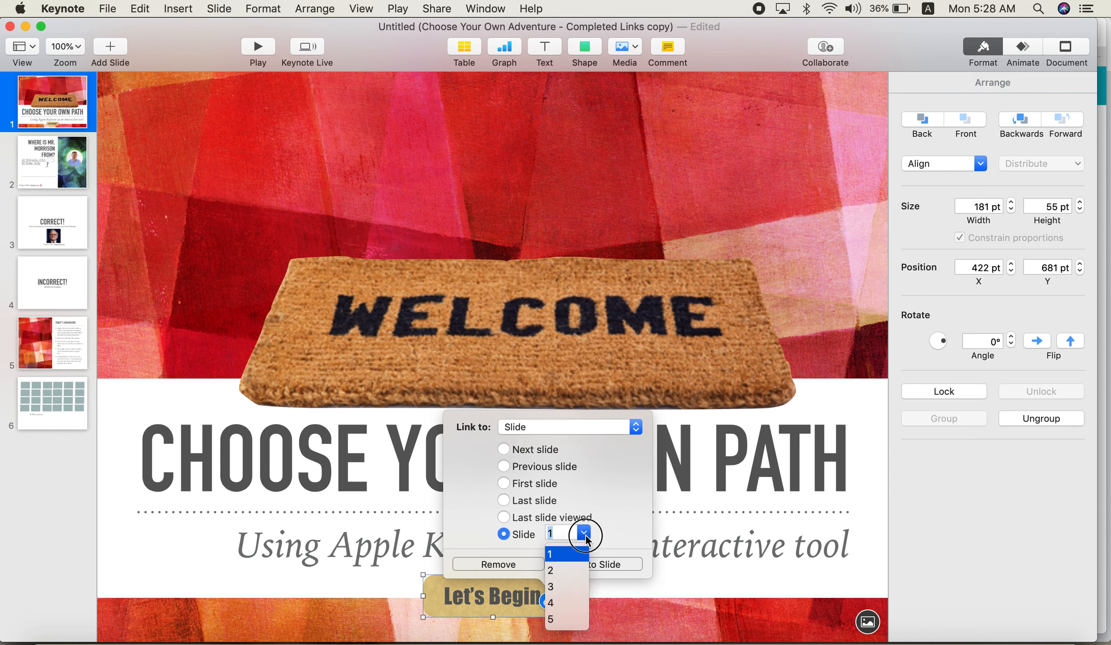
{"action": "left_click", "coordinate": [562, 567]}
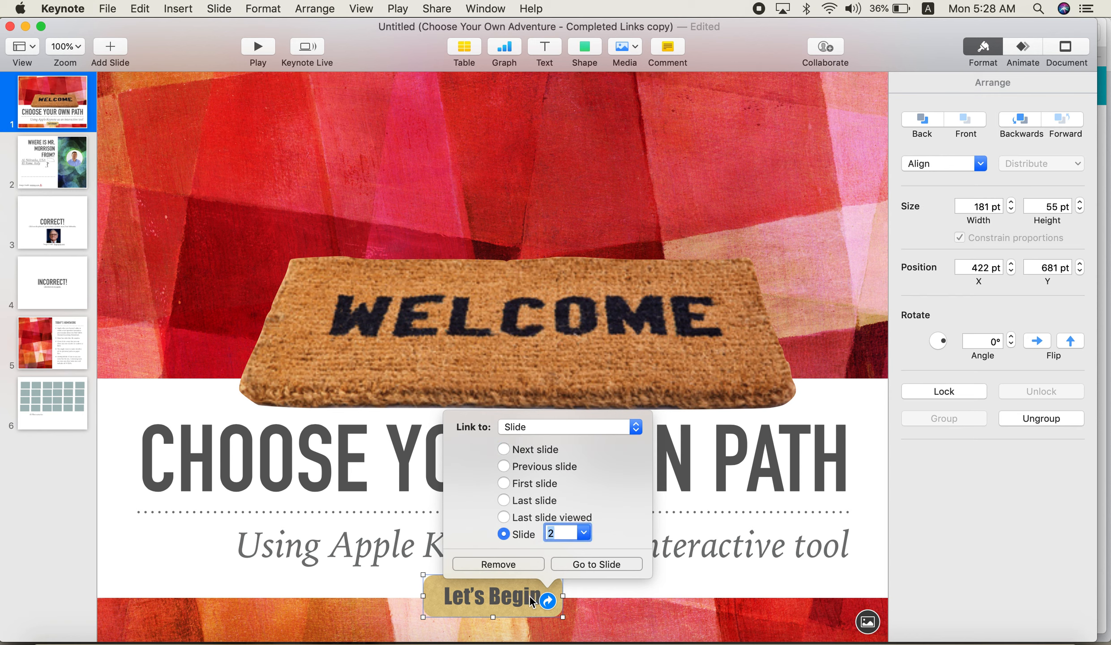
{"action": "left_click", "coordinate": [597, 565]}
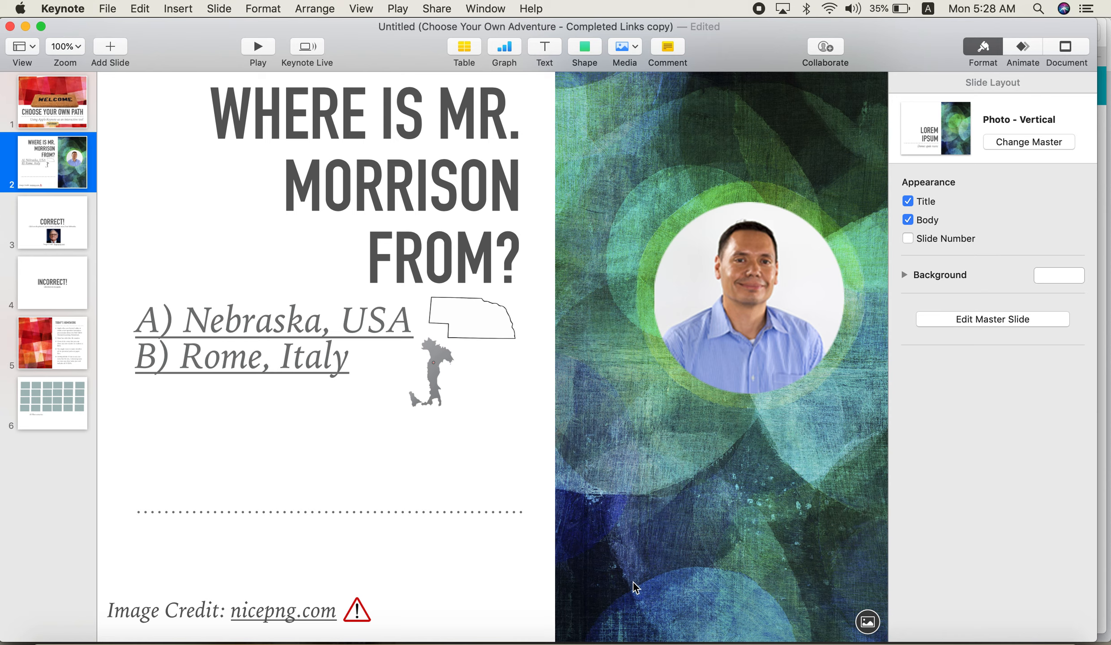
Look through all the slides from the title to "IF/Then scenarios", and review the question, "Correct!" and "Incorrect!" slides again
{"action": "left_click", "coordinate": [50, 100]}
{"action": "left_click", "coordinate": [52, 160]}
{"action": "left_click", "coordinate": [55, 224]}
{"action": "left_click", "coordinate": [59, 291]}
{"action": "left_click", "coordinate": [60, 344]}
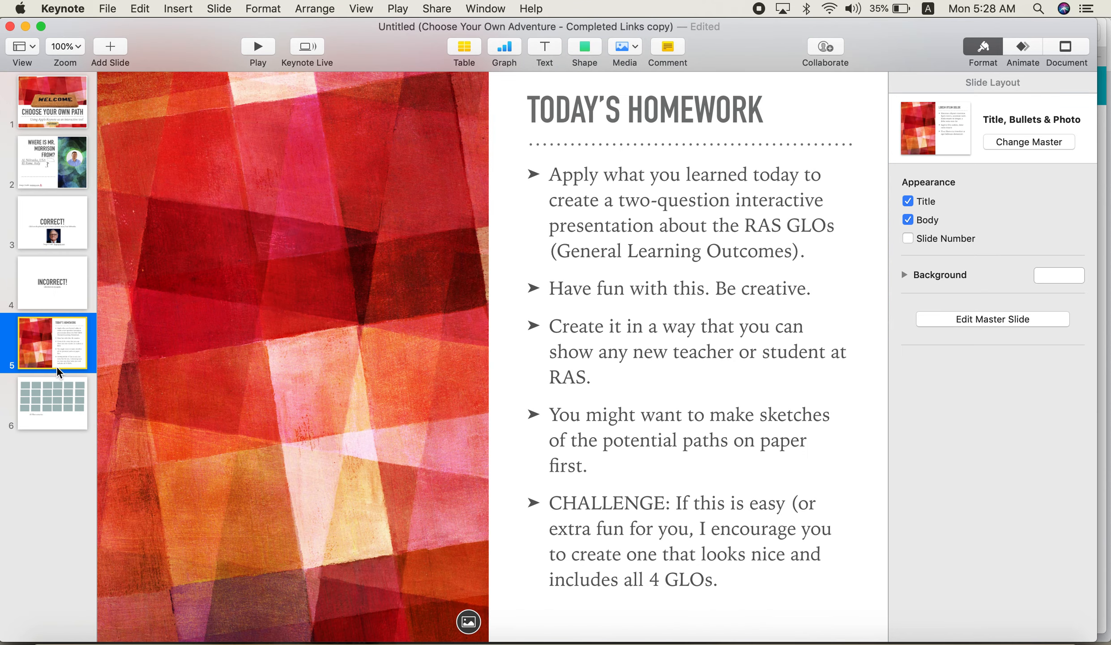
{"action": "left_click", "coordinate": [47, 397]}
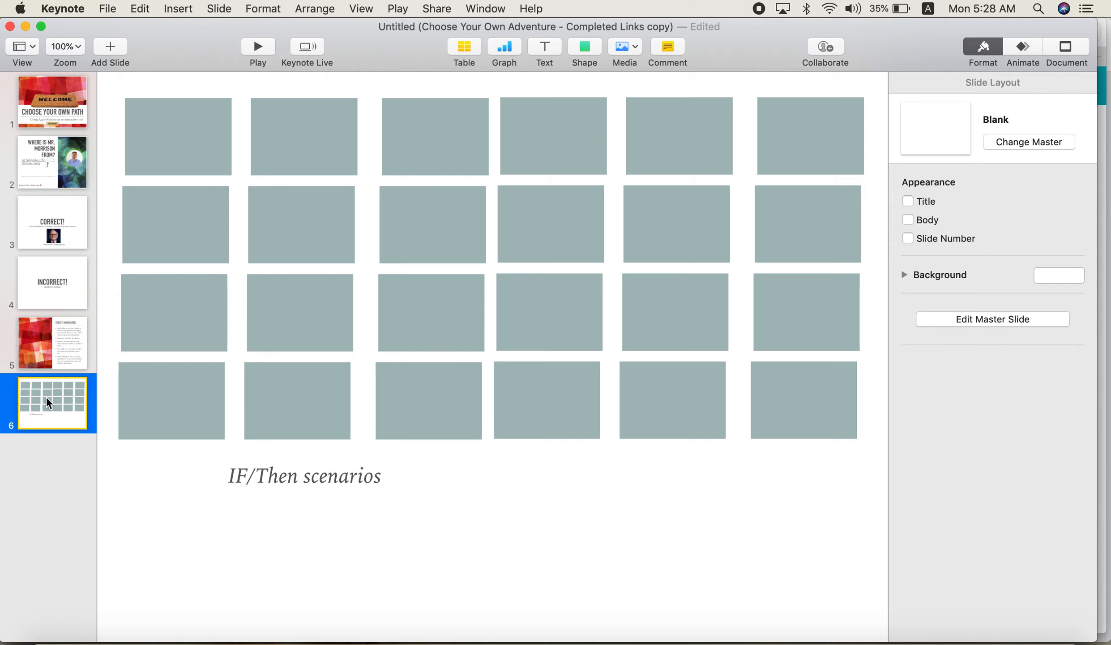
{"action": "left_click", "coordinate": [61, 281]}
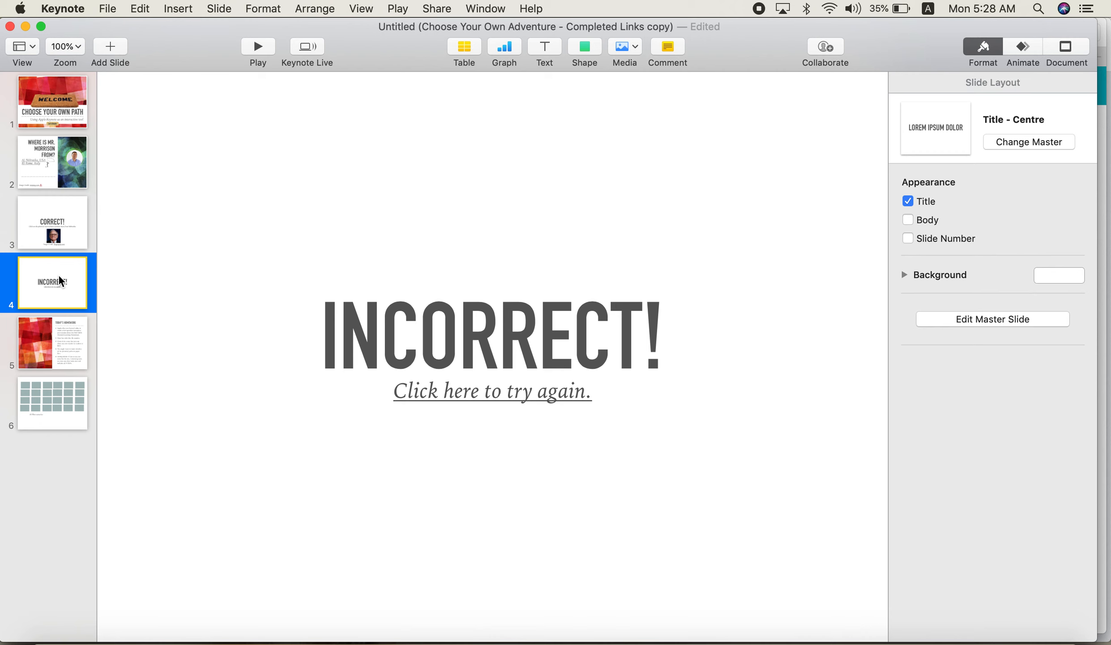
{"action": "left_click", "coordinate": [66, 218]}
{"action": "left_click", "coordinate": [63, 174]}
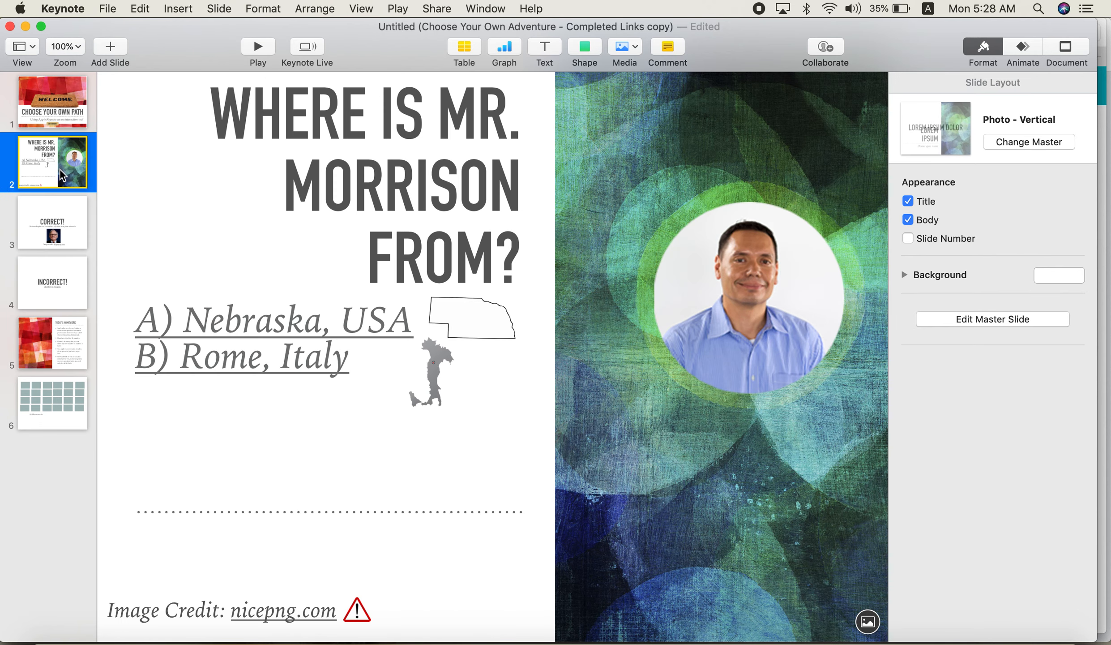
{"action": "left_click", "coordinate": [70, 211]}
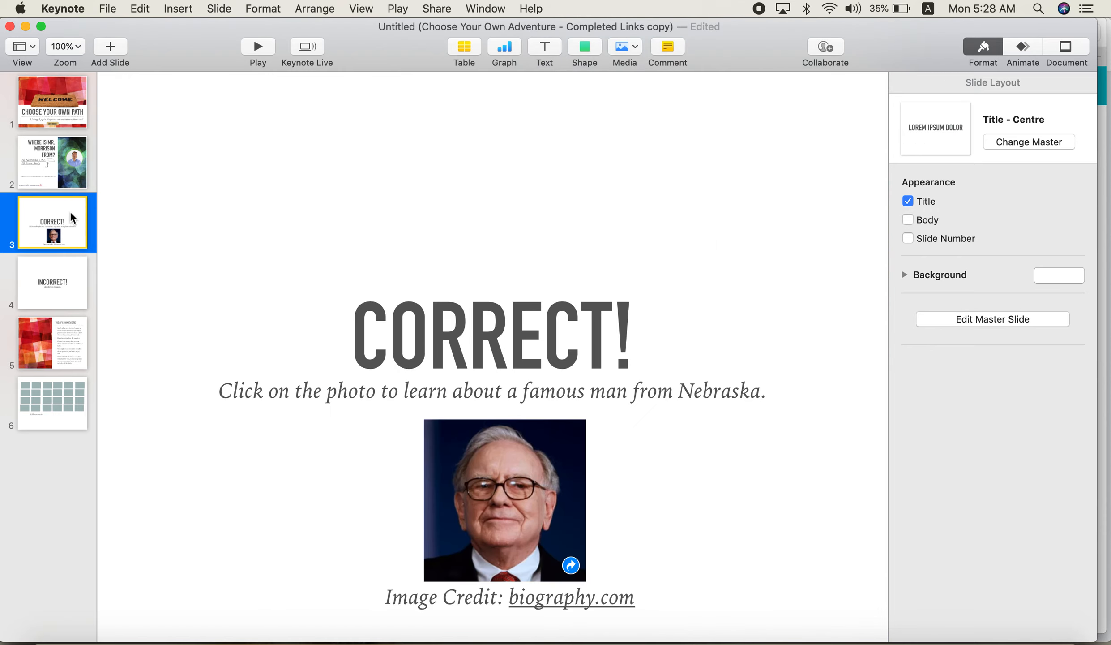
{"action": "left_click", "coordinate": [82, 302]}
{"action": "left_click", "coordinate": [76, 230]}
{"action": "left_click", "coordinate": [79, 279]}
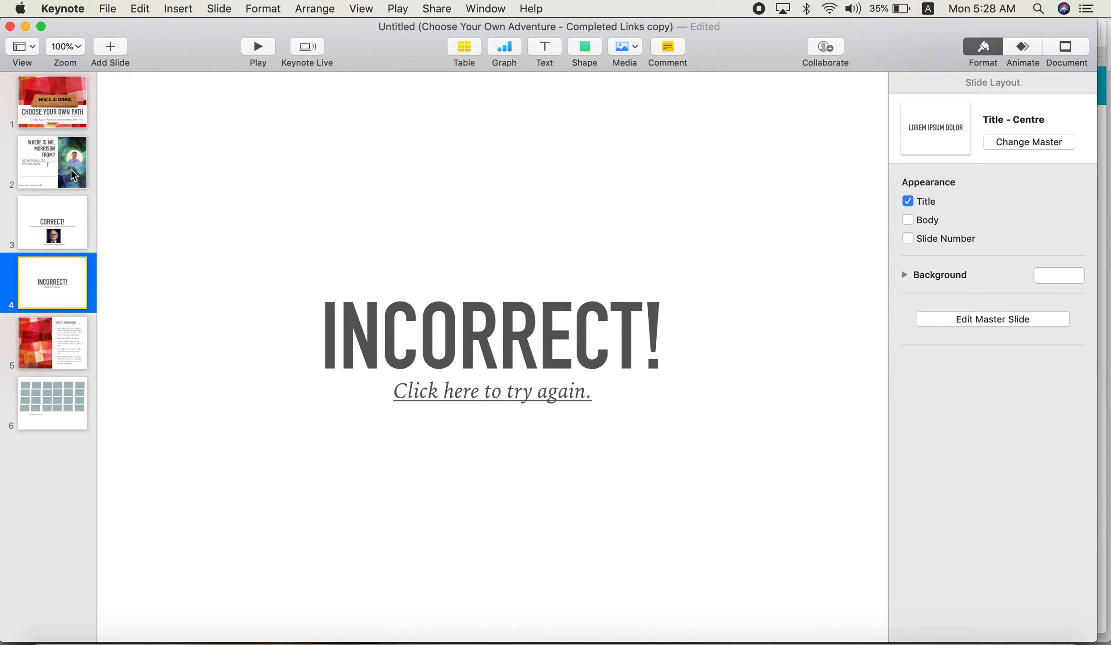
Paste a copy of the question slide after the "Incorrect!" slide and delete that copy again
{"action": "left_click", "coordinate": [70, 169]}
{"action": "key", "text": "super+c"}
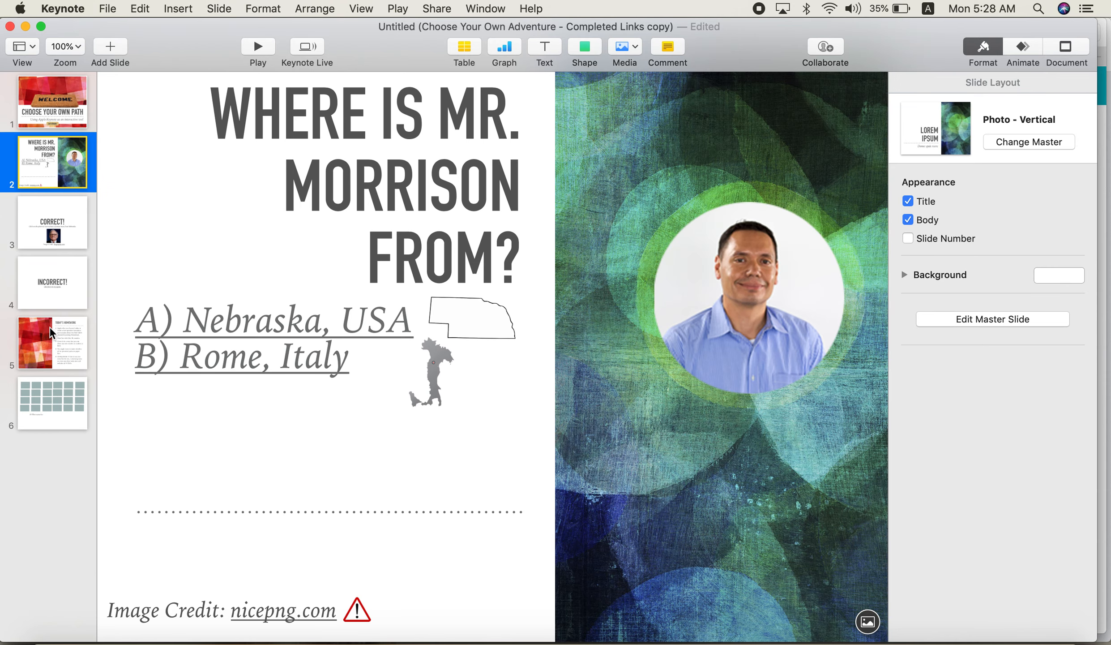
{"action": "left_click", "coordinate": [65, 301]}
{"action": "key", "text": "super+v"}
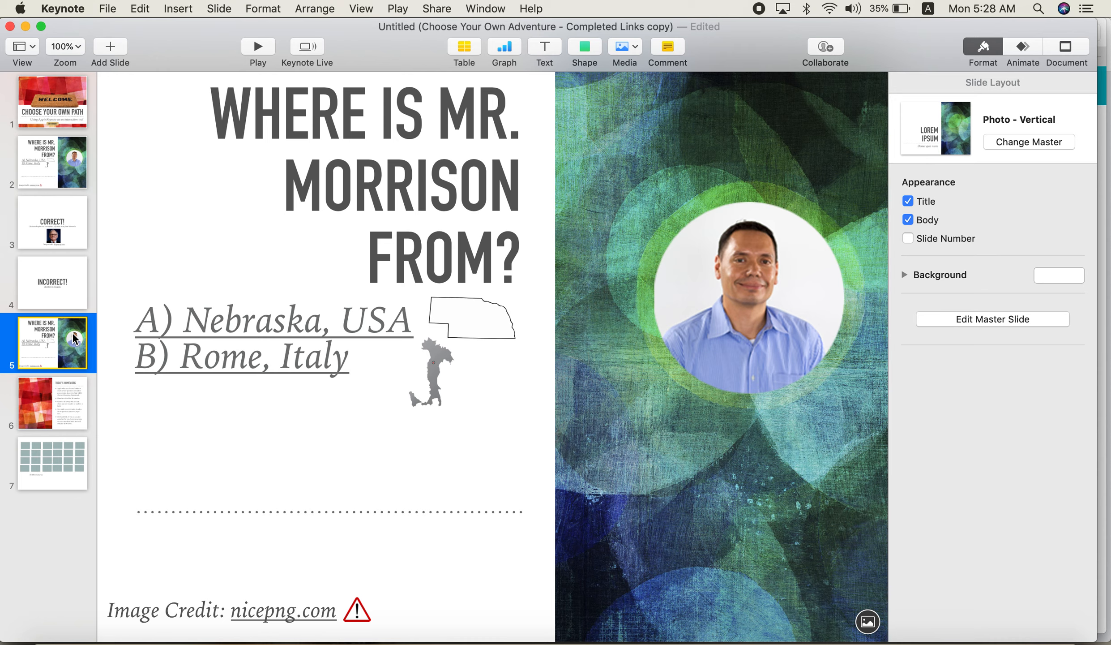
{"action": "key", "text": "Delete"}
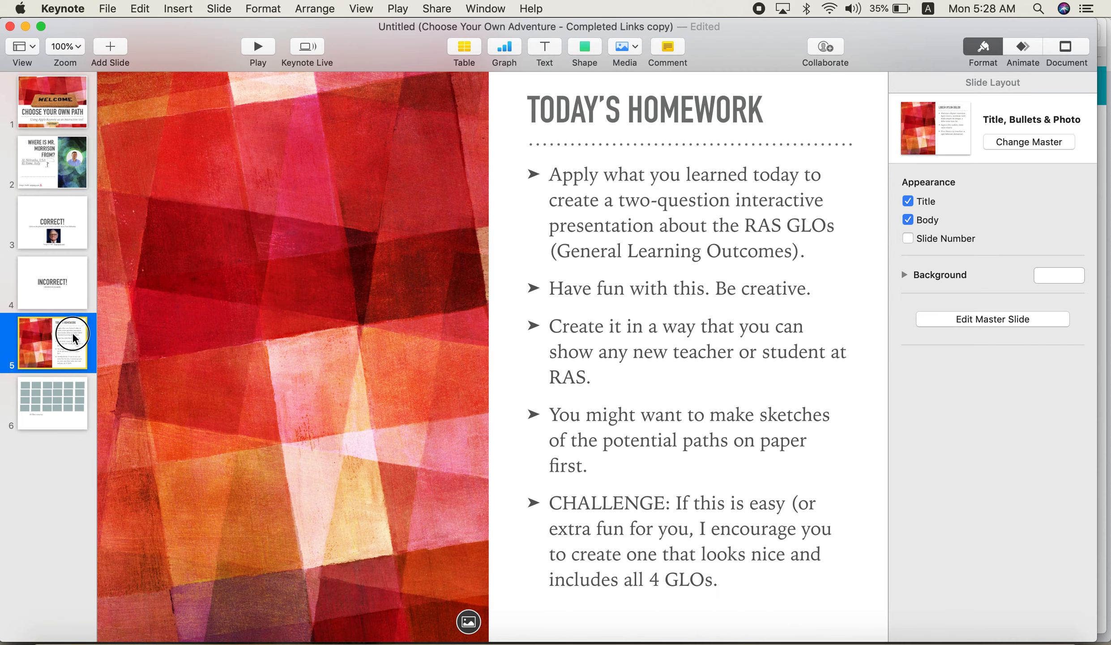
Review the "Today's Homework" and "IF/Then scenarios" slides, and return to the title slide
{"action": "left_click", "coordinate": [615, 202]}
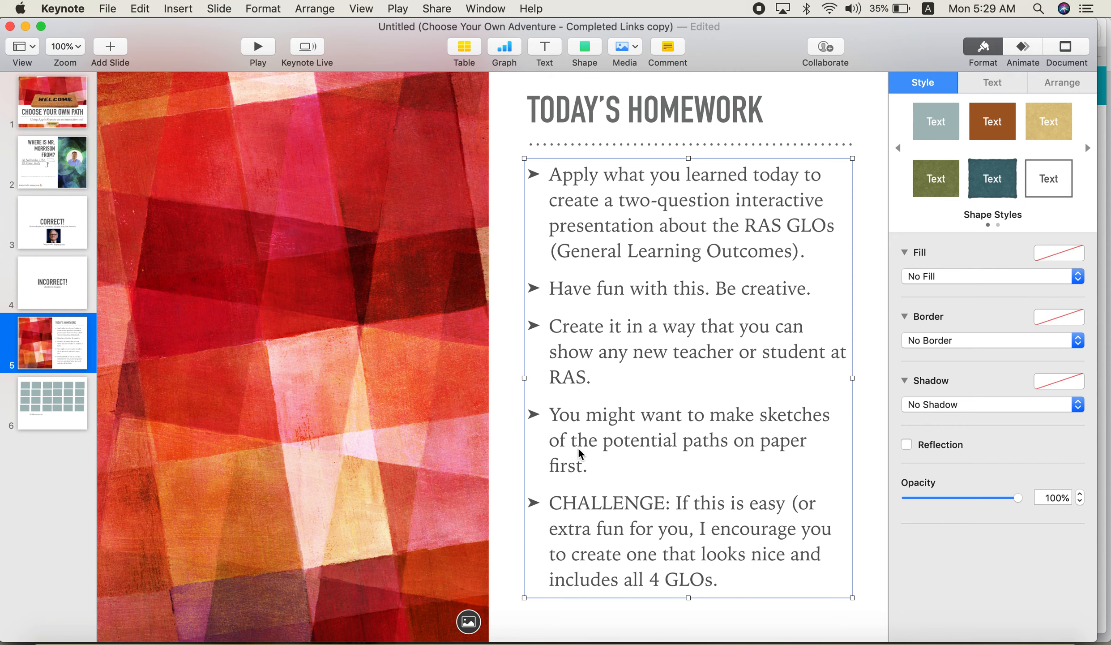
{"action": "left_click", "coordinate": [47, 394]}
{"action": "left_click", "coordinate": [63, 358]}
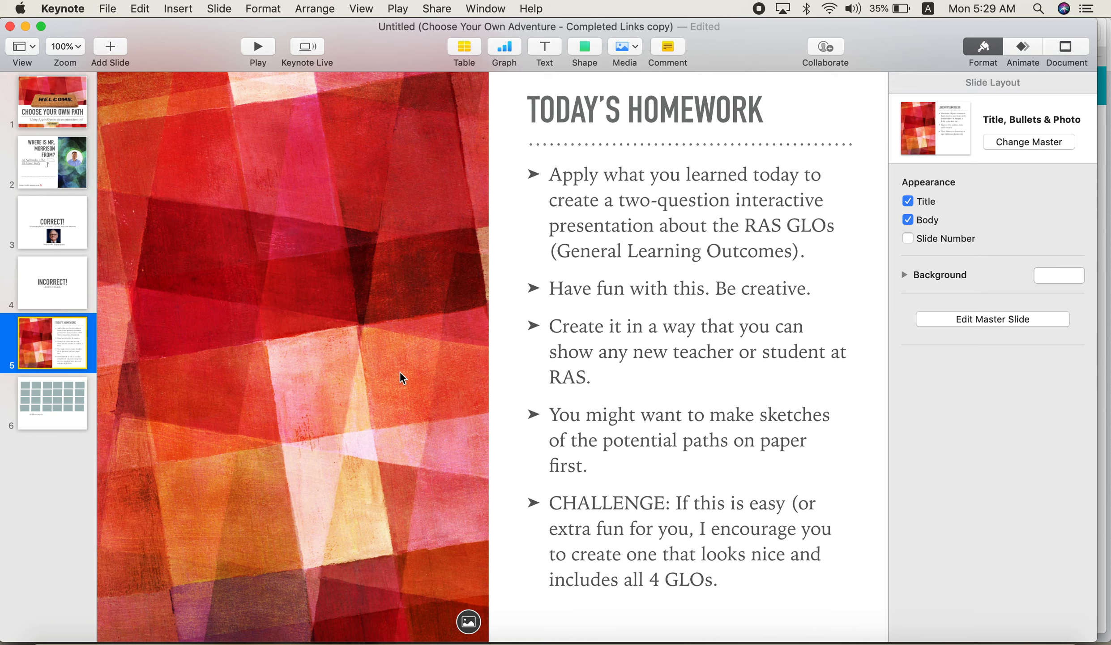
{"action": "left_click", "coordinate": [39, 106]}
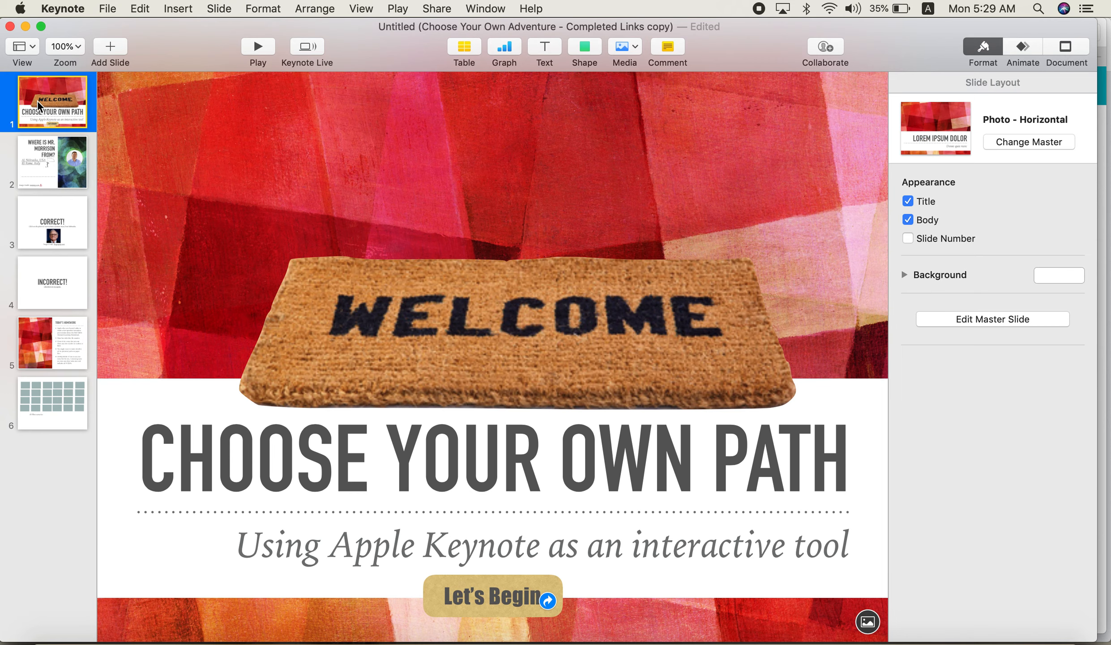